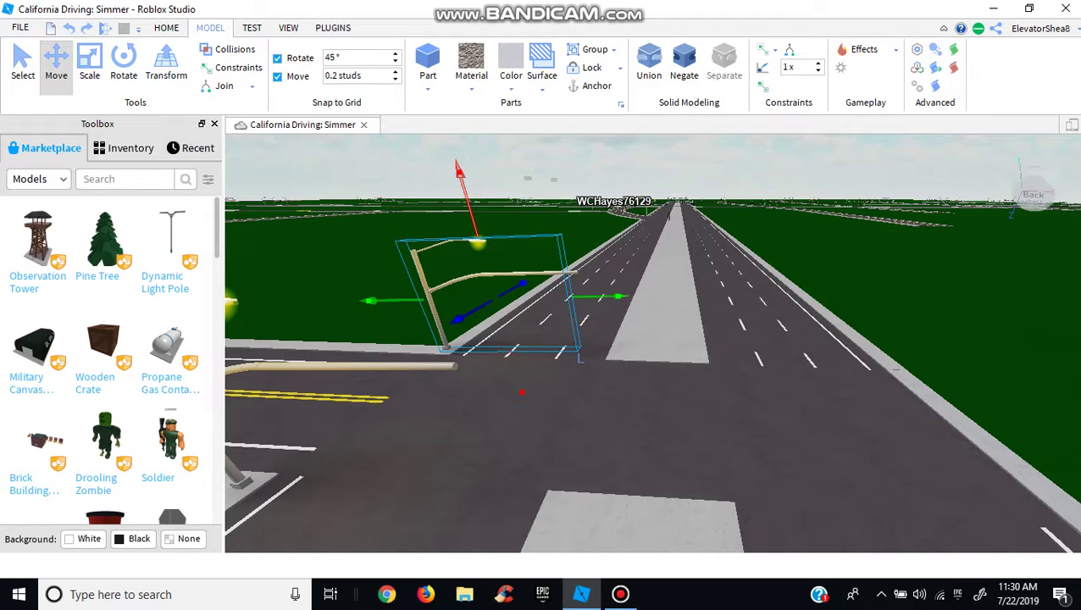
Ungroup the mast-arm light pole and place it, turned around, on the opposite side of the divided road
{"action": "right_click", "coordinate": [414, 255]}
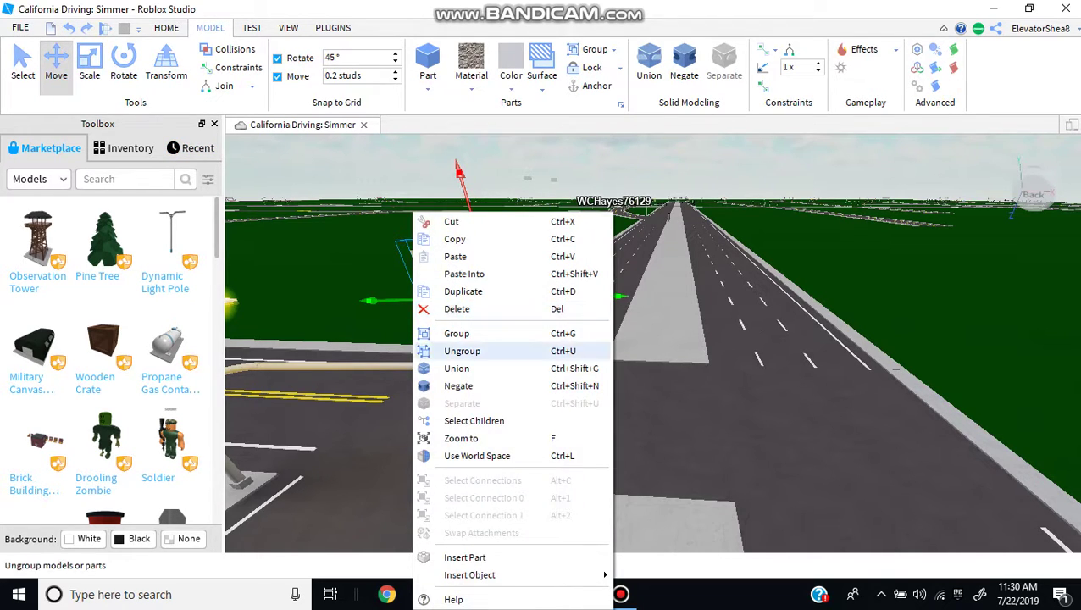
{"action": "left_click", "coordinate": [462, 351]}
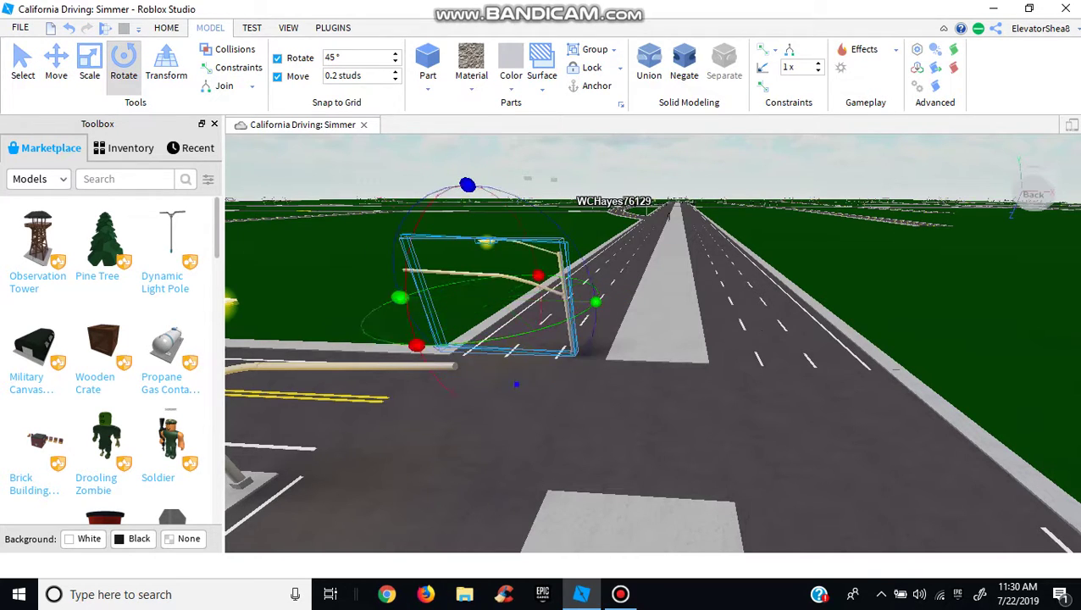
{"action": "left_click", "coordinate": [934, 322]}
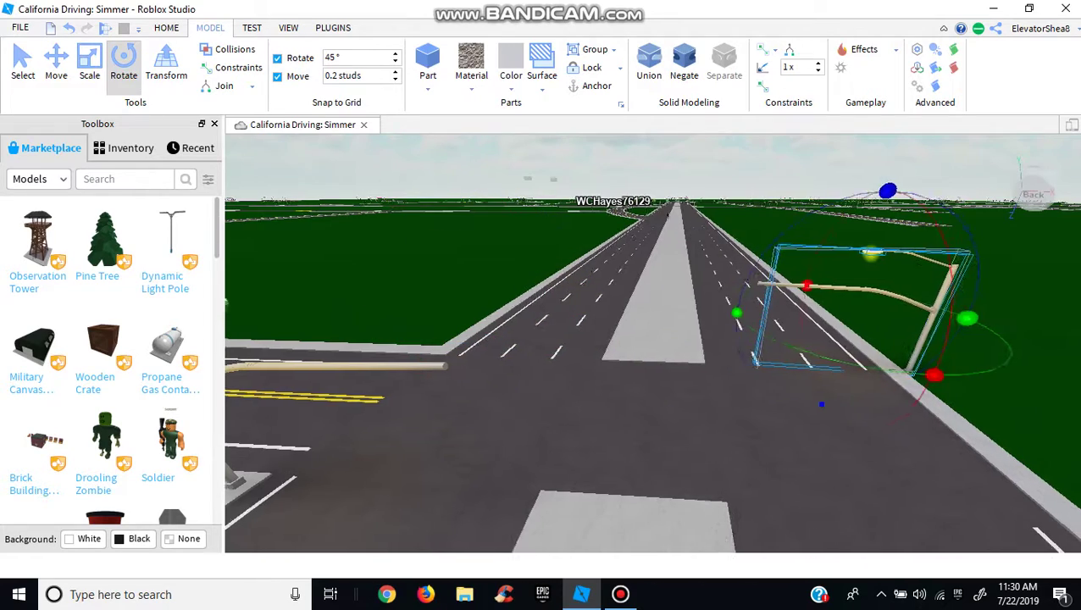
Set the turned pole's base on the sidewalk strip beside the road and group its parts
{"action": "key", "text": "w"}
{"action": "key", "text": "d"}
{"action": "right_click_drag", "start_coordinate": [544, 411], "coordinate": [544, 411]}
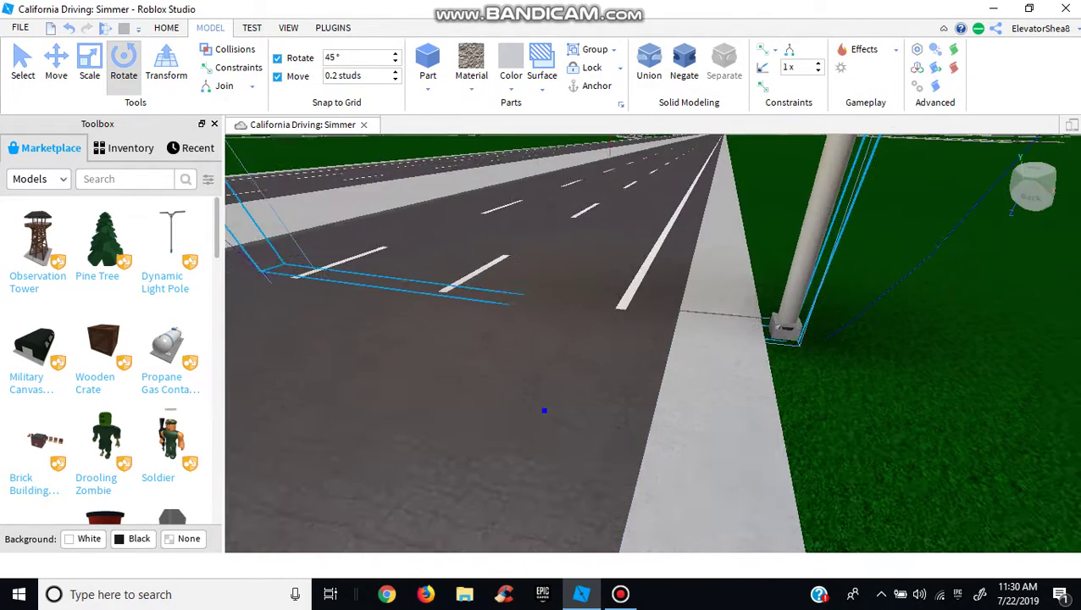
{"action": "left_click_drag", "start_coordinate": [787, 328], "coordinate": [717, 302]}
{"action": "key", "text": "s"}
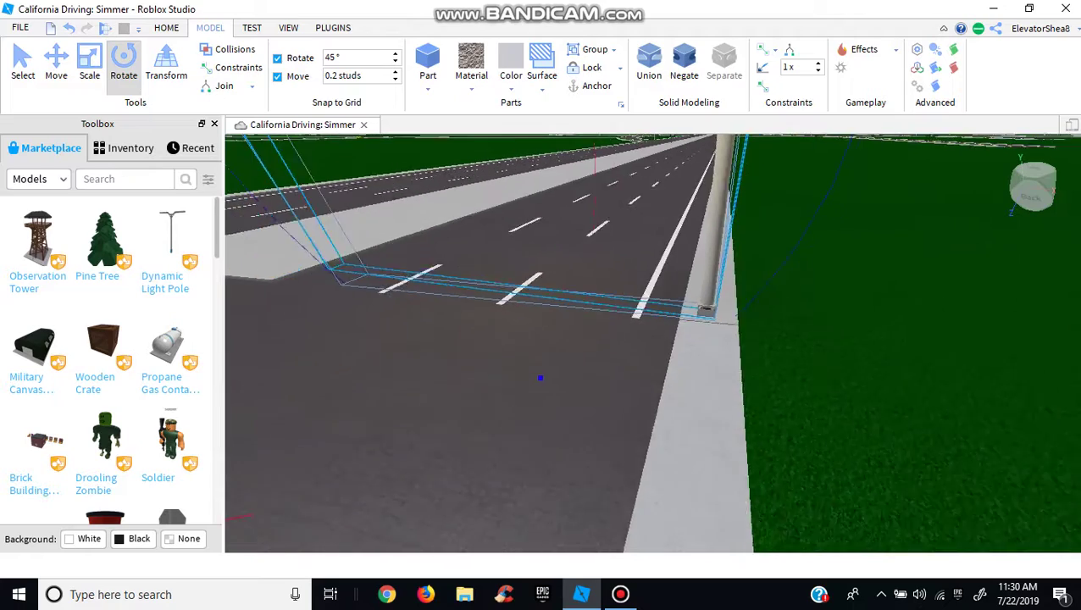
{"action": "right_click_drag", "start_coordinate": [717, 303], "coordinate": [727, 284]}
{"action": "key", "text": "a"}
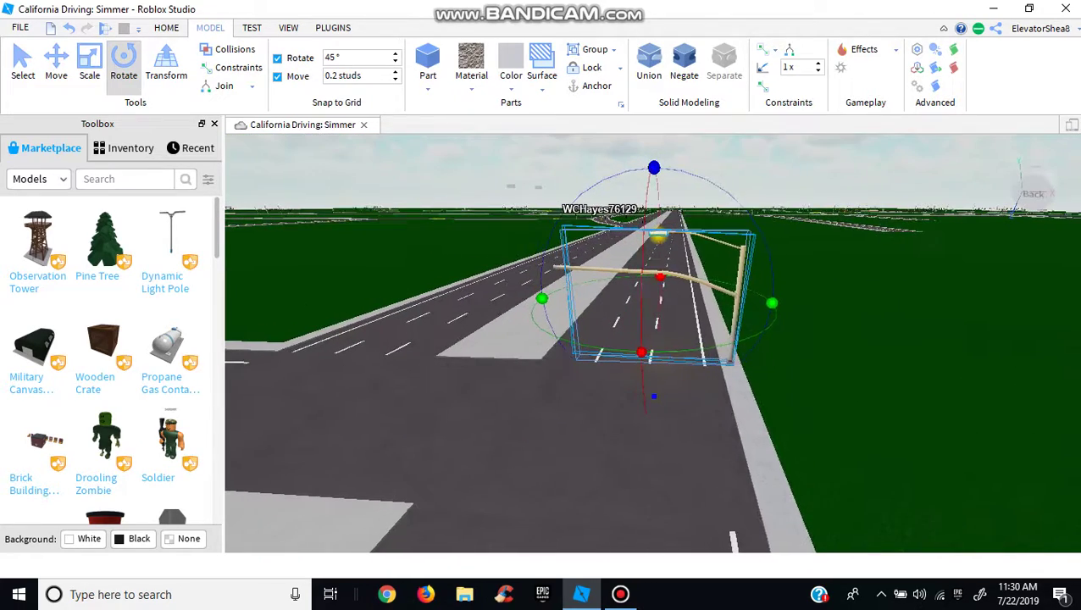
{"action": "right_click", "coordinate": [692, 279]}
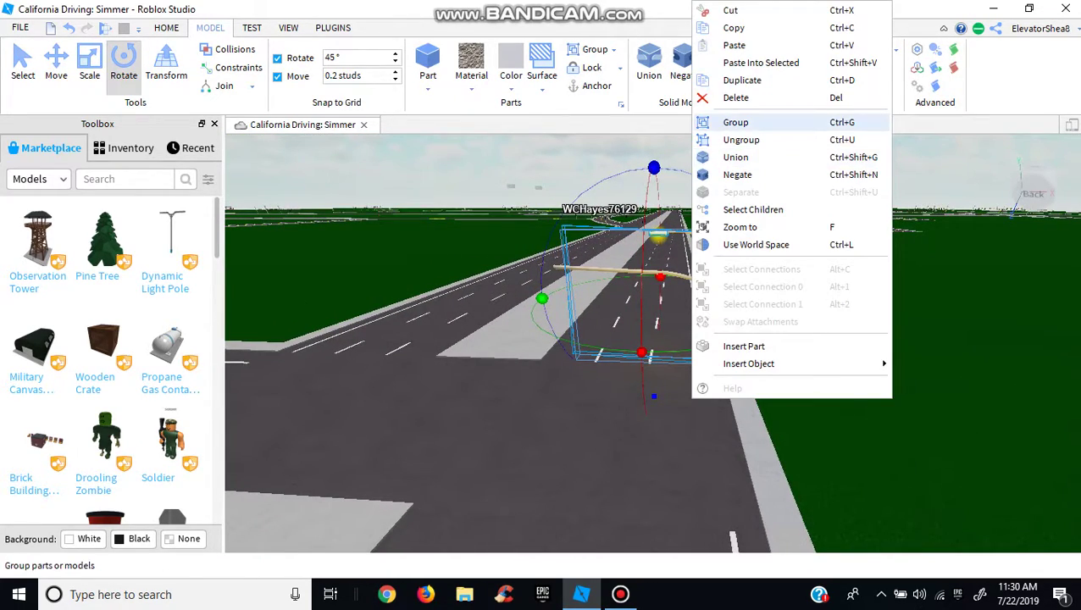
{"action": "left_click", "coordinate": [736, 122]}
Survey the intersections across the map to examine their existing traffic-signal poles
{"action": "right_click_drag", "start_coordinate": [659, 322], "coordinate": [483, 369]}
{"action": "key", "text": "s"}
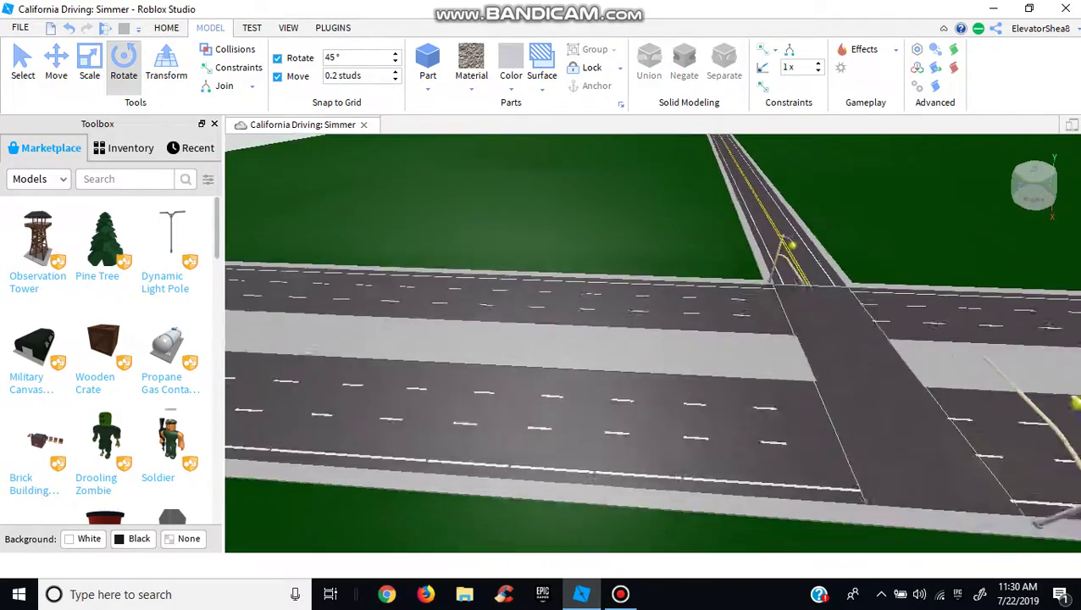
{"action": "key", "text": "d"}
{"action": "key", "text": "w"}
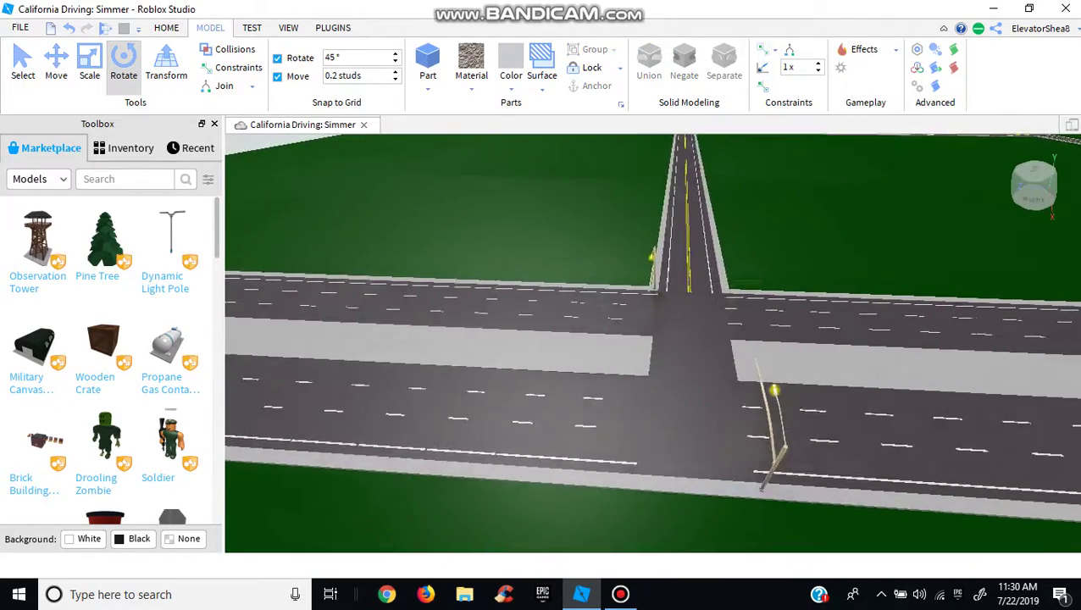
{"action": "key", "text": "w"}
{"action": "key", "text": "d"}
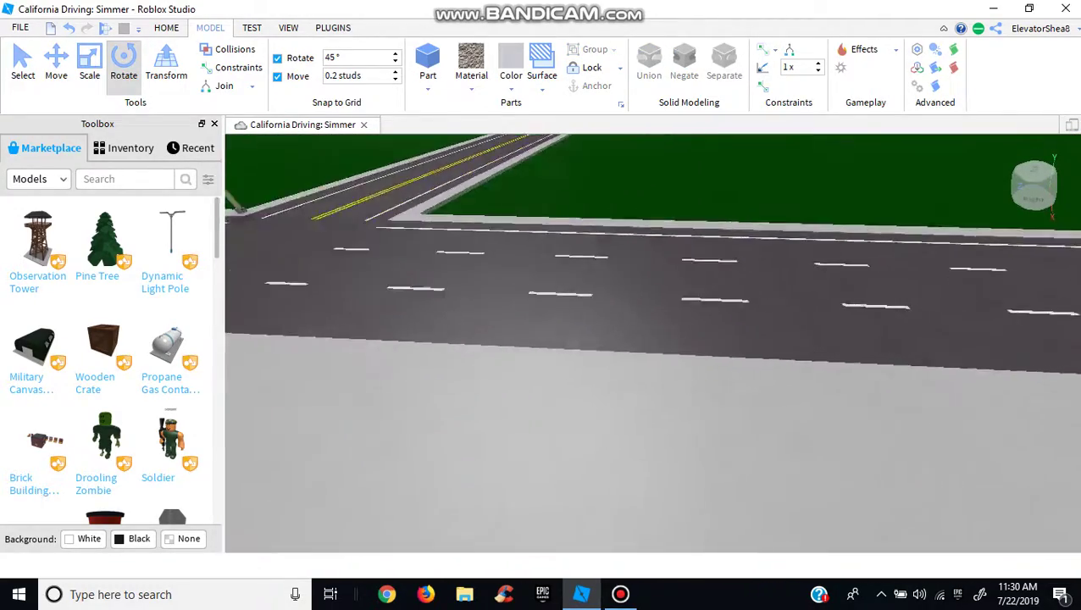
{"action": "key", "text": "s"}
{"action": "right_click_drag", "start_coordinate": [653, 338], "coordinate": [750, 307]}
{"action": "key", "text": "w"}
{"action": "key", "text": "w"}
{"action": "key", "text": "a"}
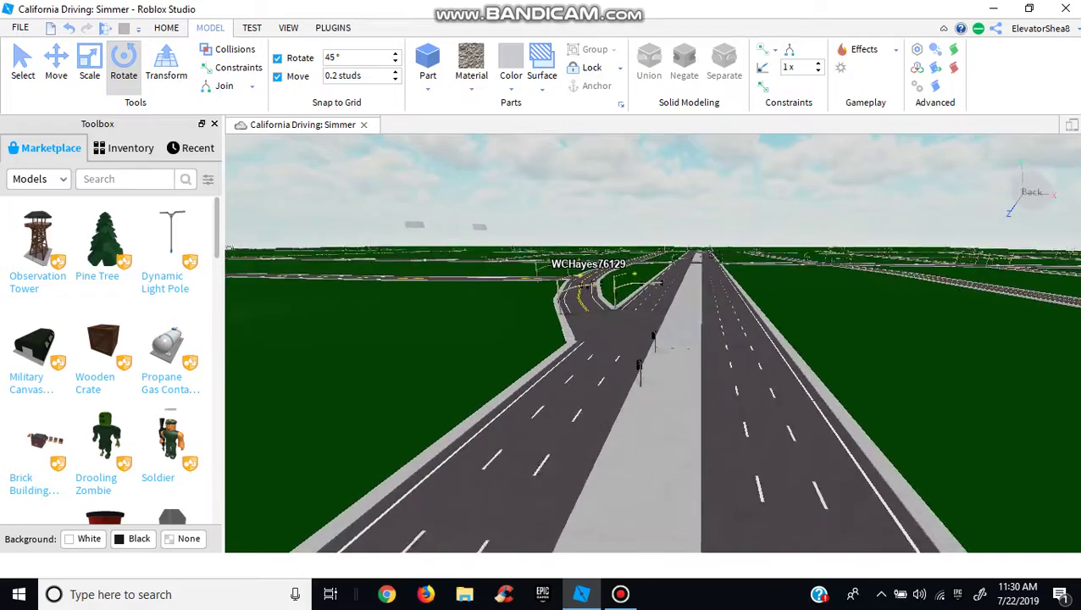
{"action": "key", "text": "w"}
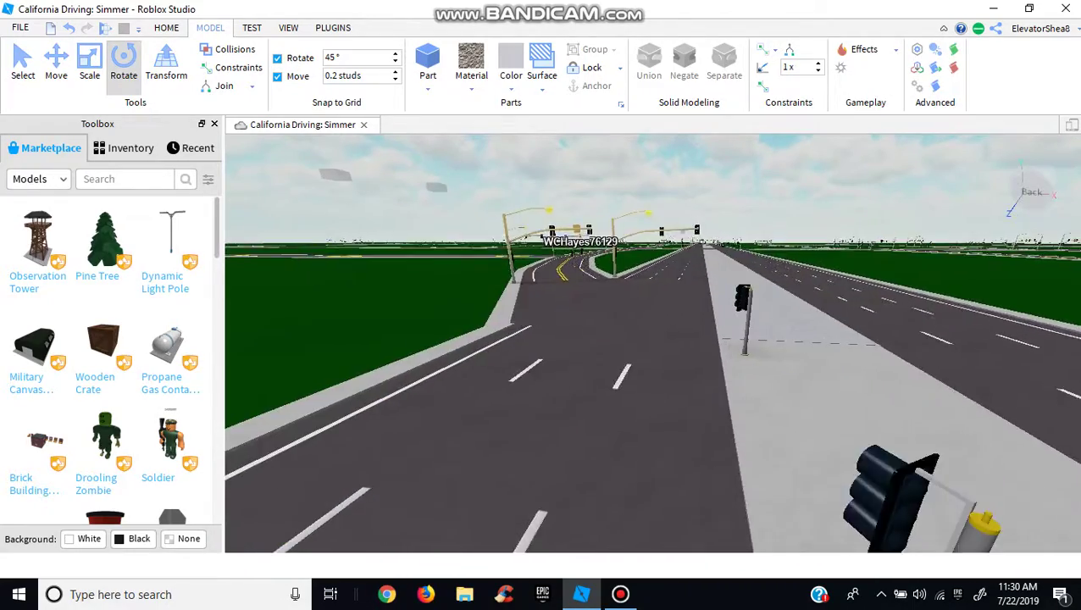
{"action": "right_click_drag", "start_coordinate": [750, 307], "coordinate": [727, 268]}
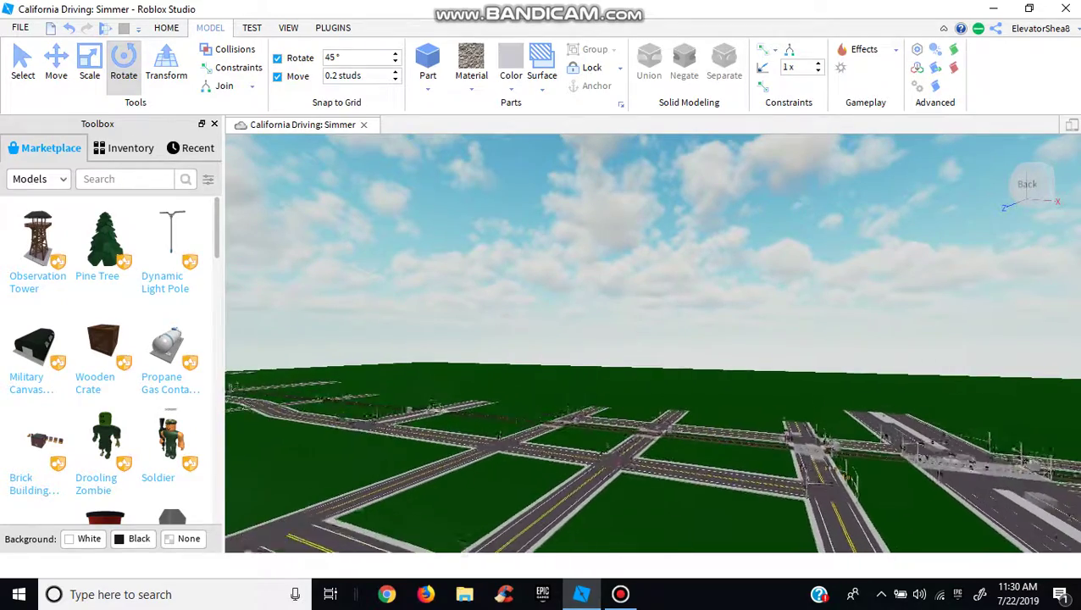
{"action": "key", "text": "w"}
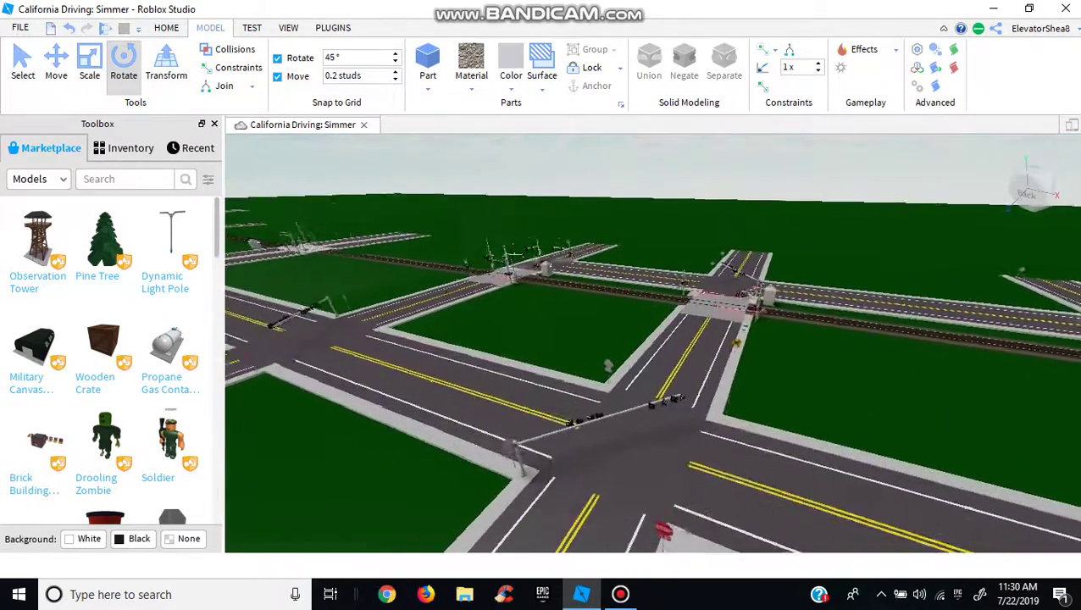
{"action": "key", "text": "w"}
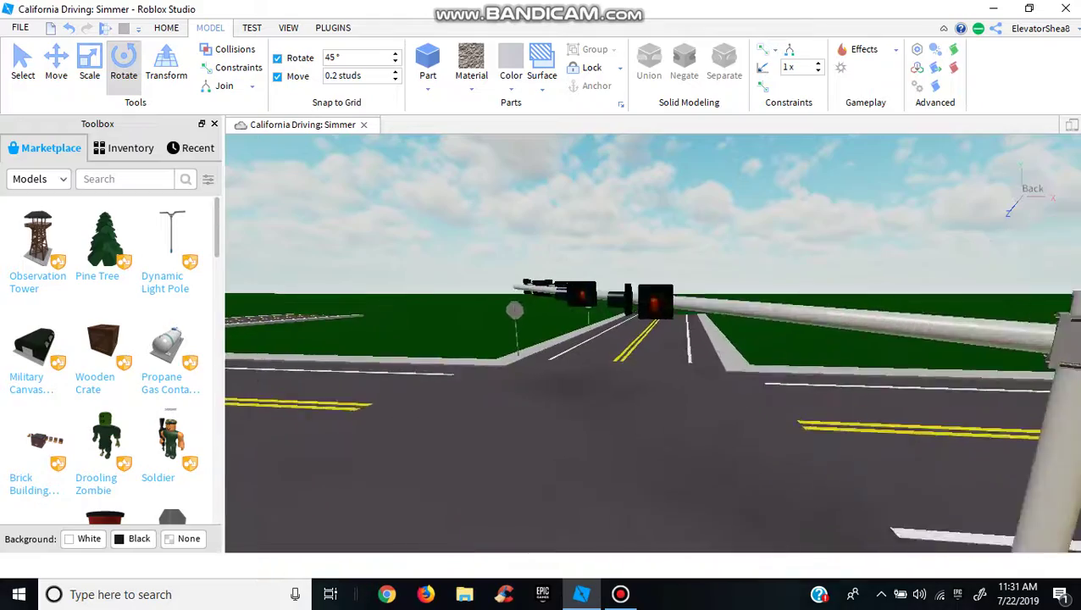
{"action": "key", "text": "w"}
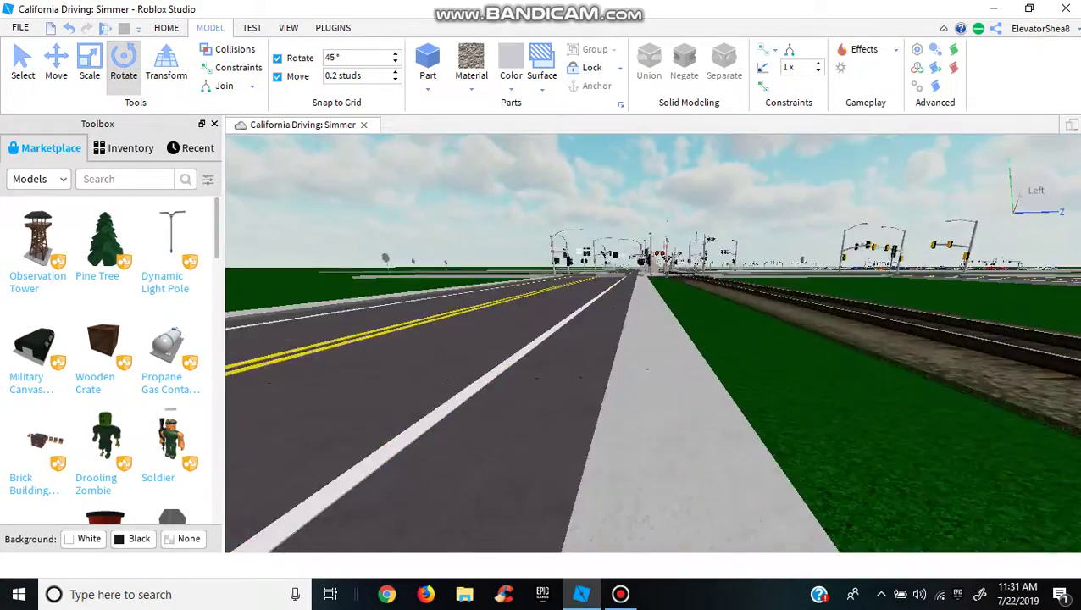
{"action": "key", "text": "w"}
{"action": "key", "text": "w"}
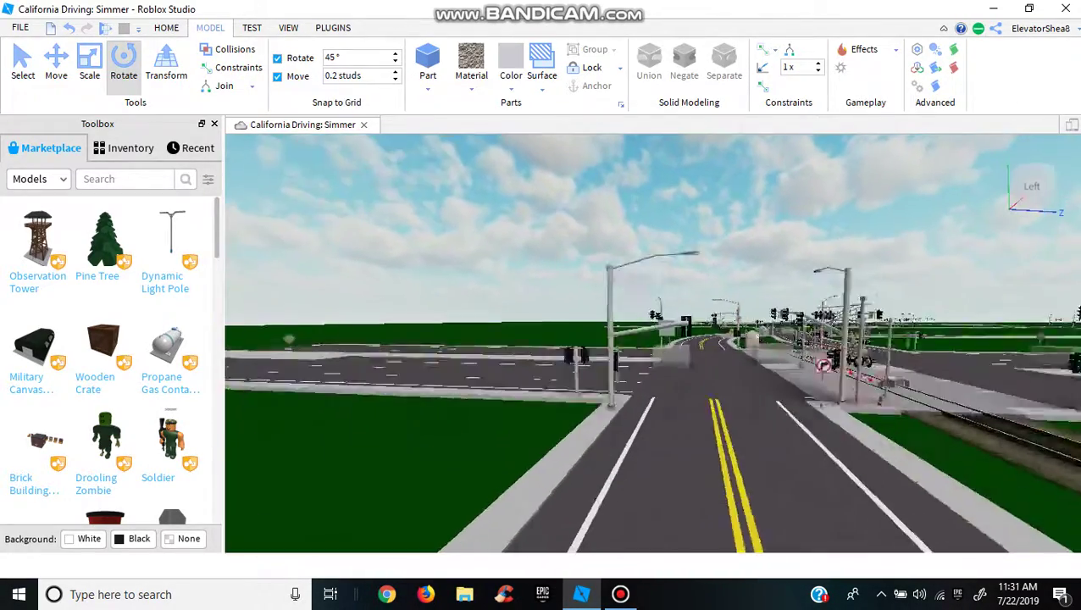
{"action": "key", "text": "w"}
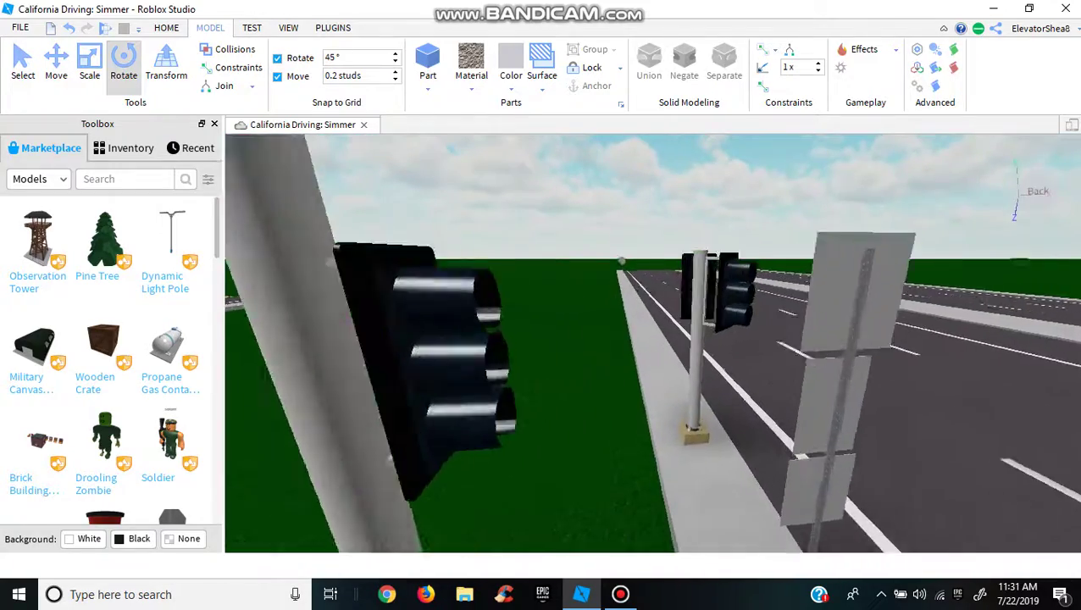
Copy the short signal pole standing on the sidewalk corner of the two-lane road intersection
{"action": "left_click", "coordinate": [757, 280]}
{"action": "key", "text": "s"}
{"action": "key", "text": "w"}
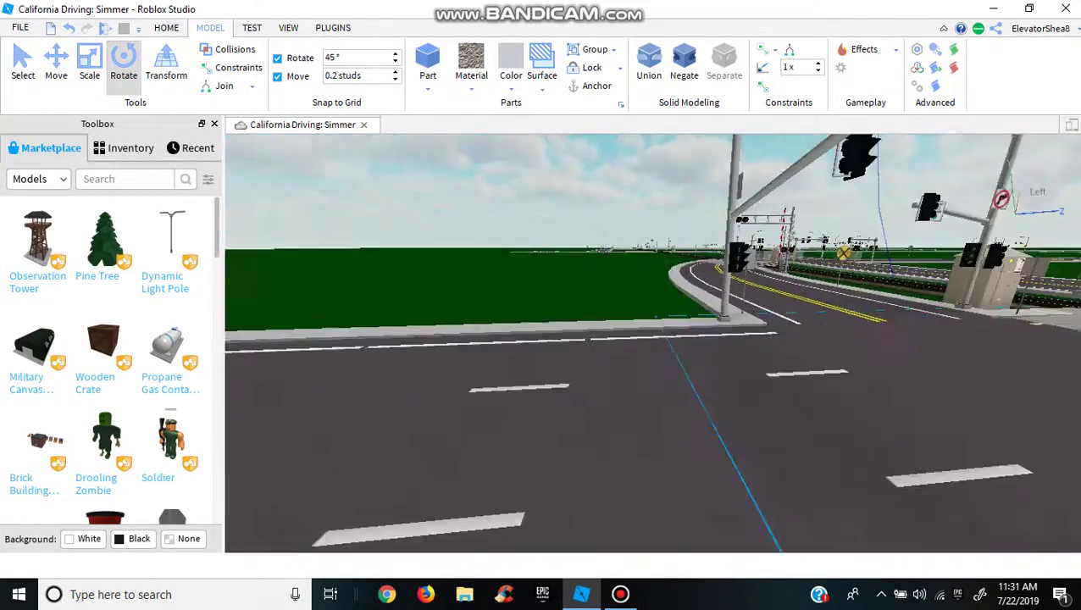
{"action": "key", "text": "w"}
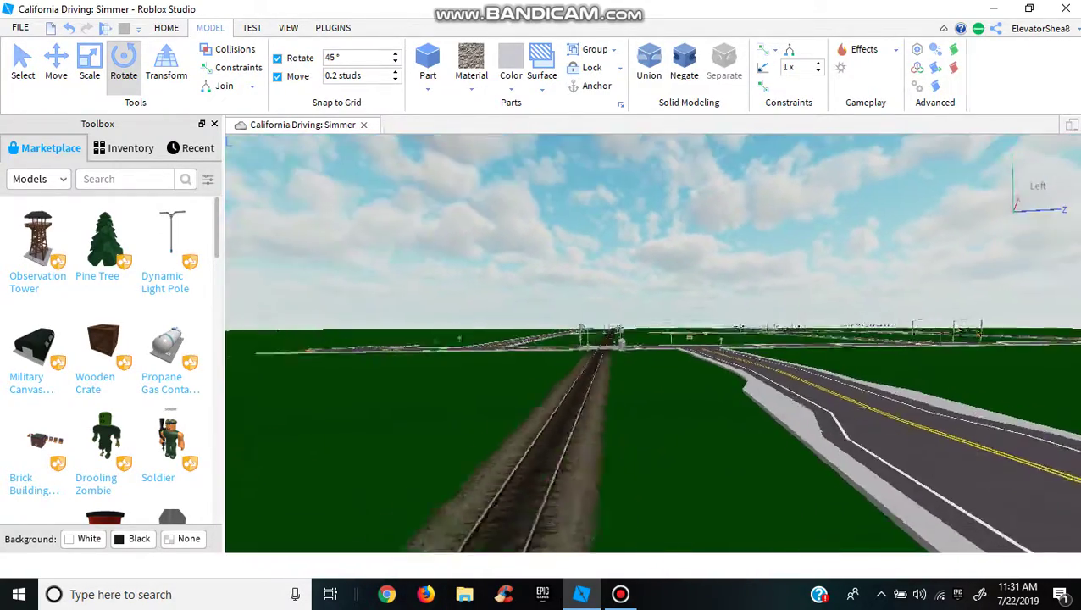
{"action": "key", "text": "w"}
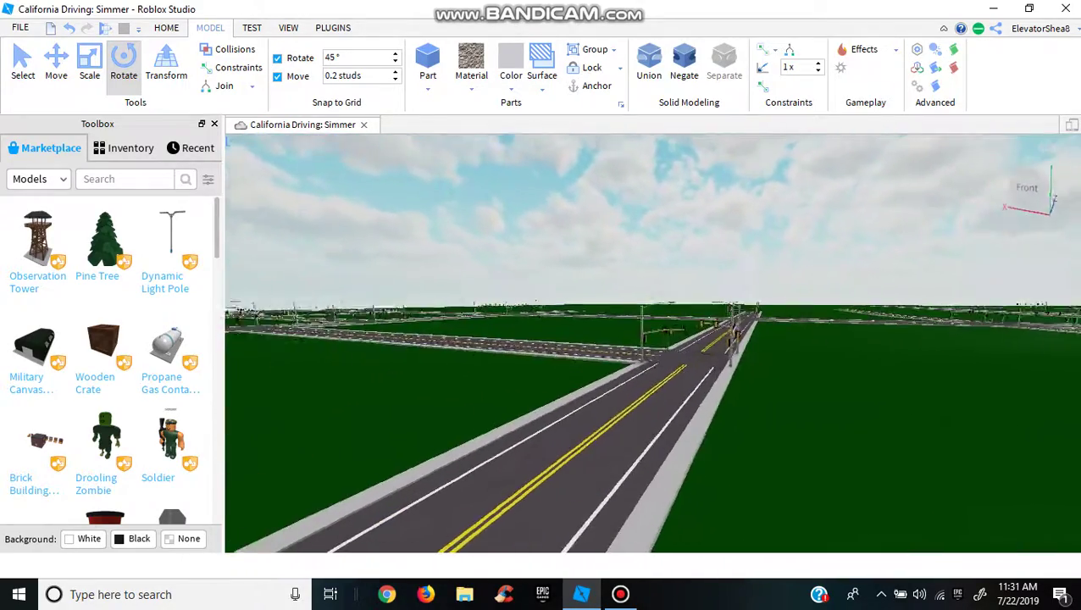
{"action": "key", "text": "w"}
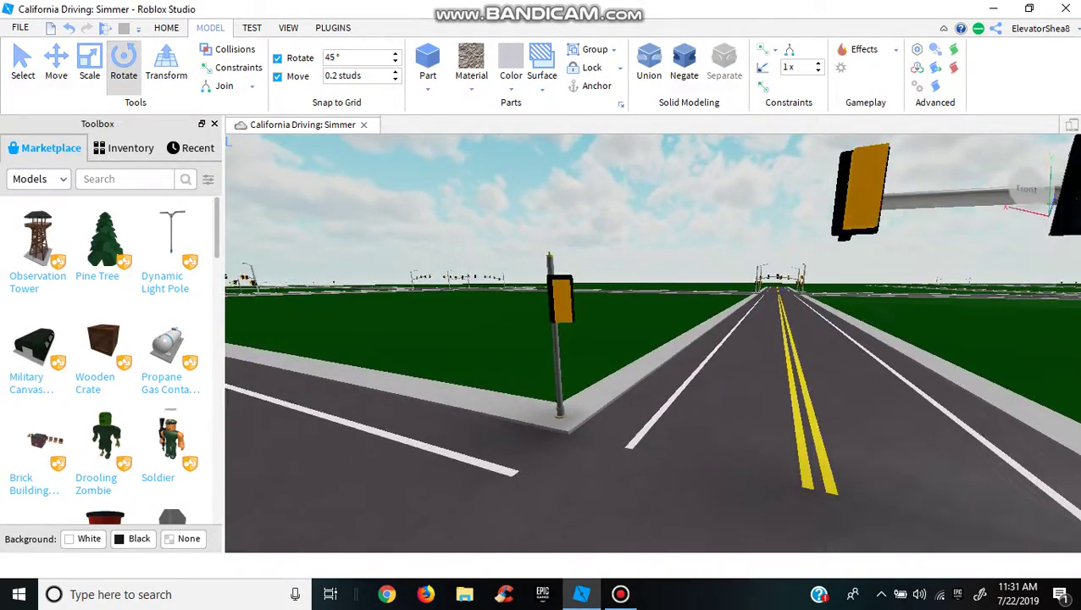
{"action": "right_click", "coordinate": [560, 316]}
{"action": "left_click", "coordinate": [603, 27]}
Paste the copied pole at the divided-road intersection that has the mast-arm light poles
{"action": "key", "text": "w"}
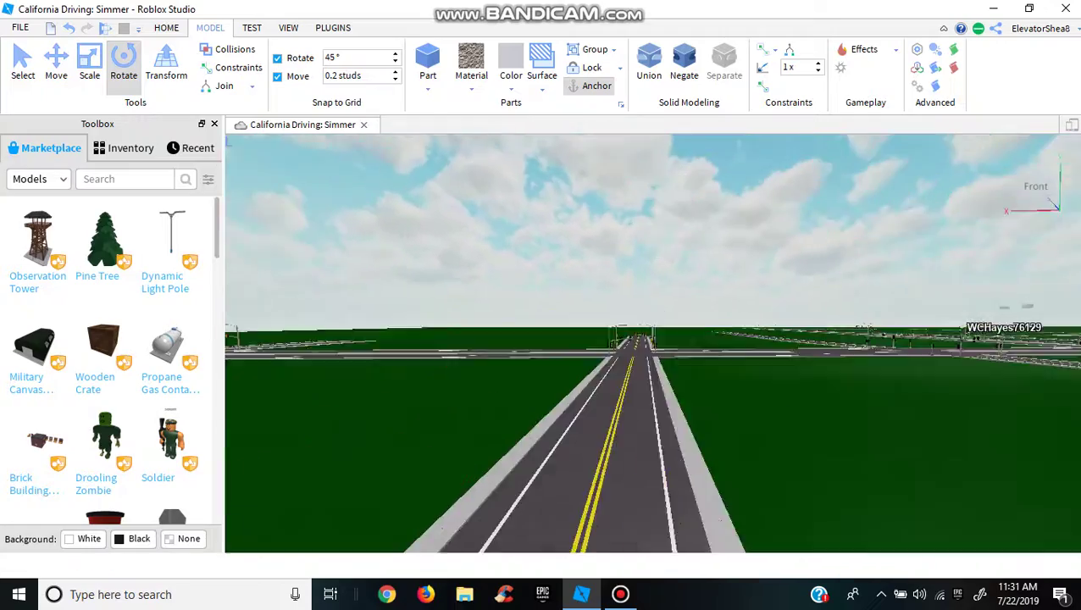
{"action": "key", "text": "w"}
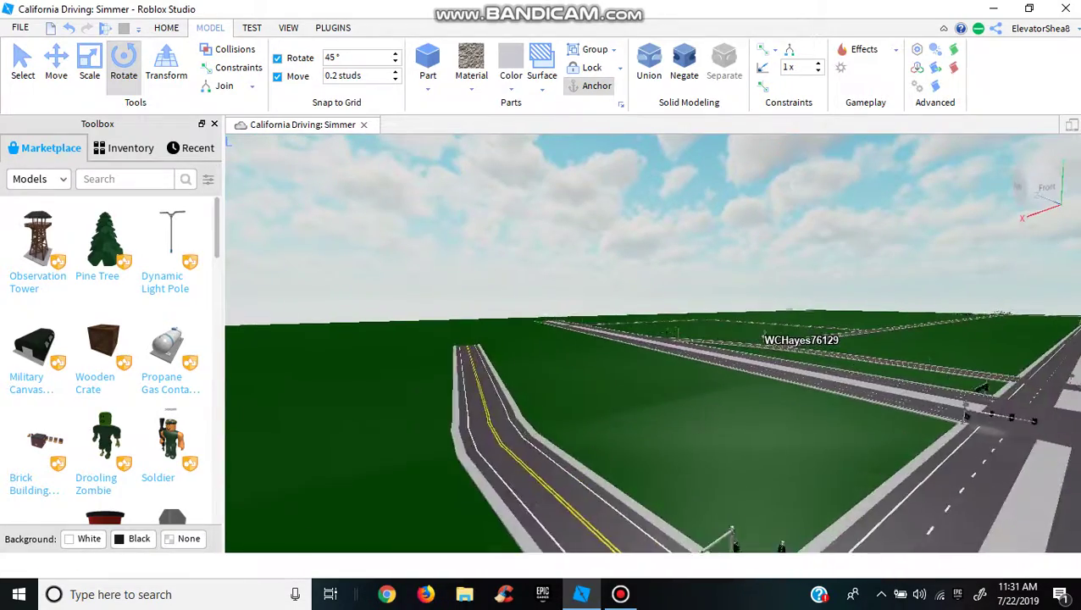
{"action": "key", "text": "w"}
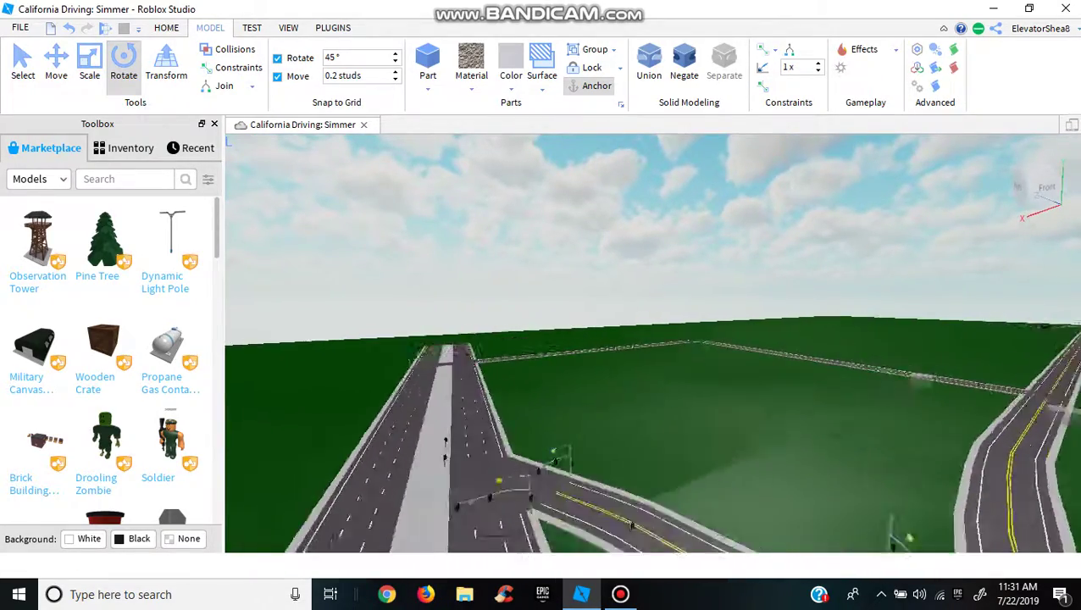
{"action": "key", "text": "w"}
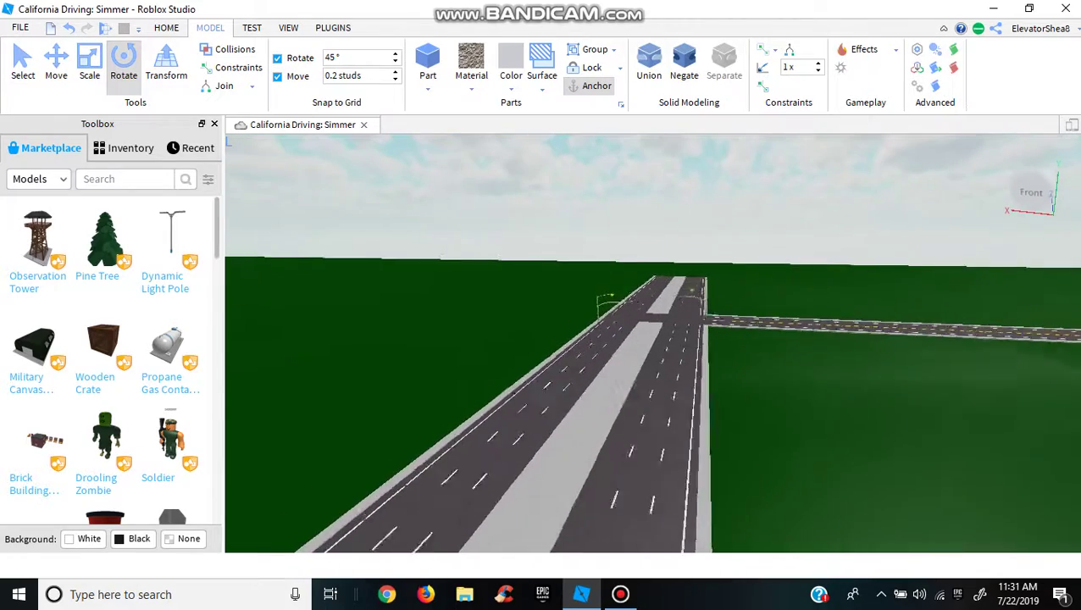
{"action": "key", "text": "w"}
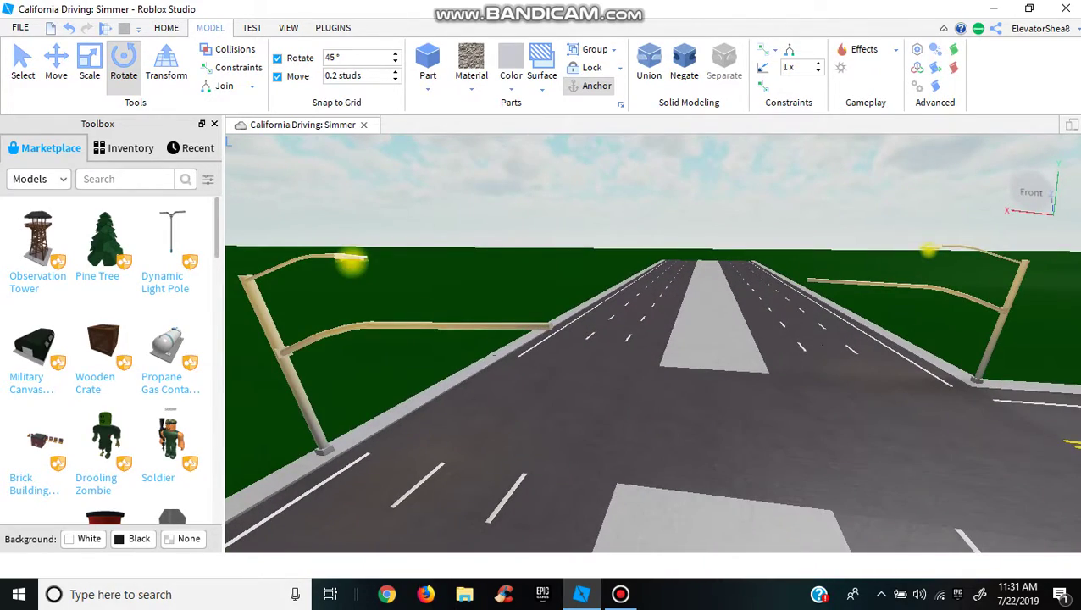
{"action": "right_click", "coordinate": [289, 370]}
{"action": "left_click", "coordinate": [330, 45]}
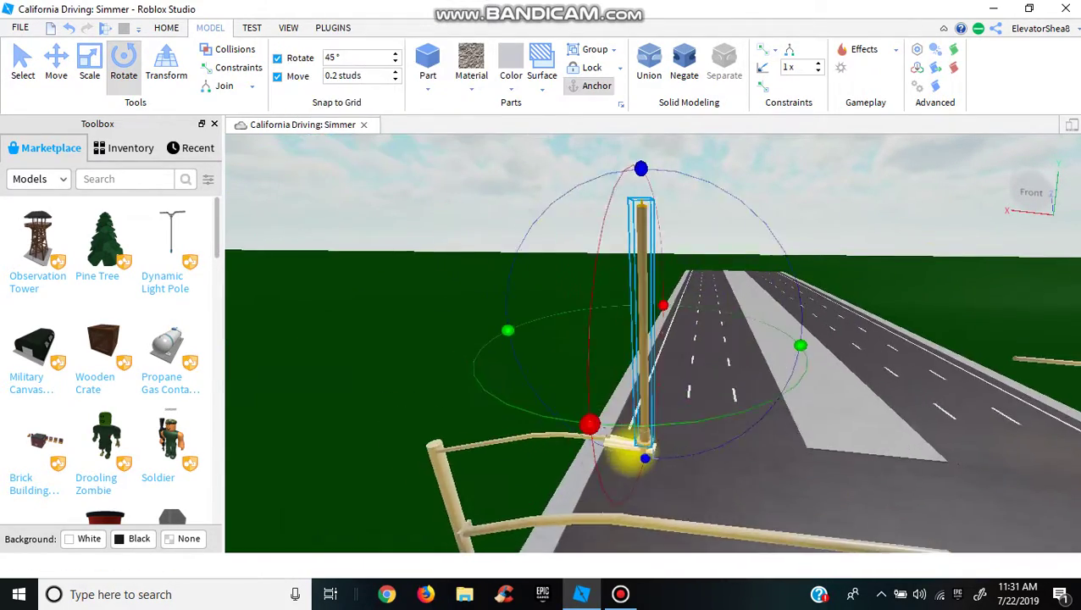
Place the pasted pole on the end of the concrete median beside the intersection
{"action": "right_click_drag", "start_coordinate": [542, 339], "coordinate": [628, 349]}
{"action": "scroll", "coordinate": [629, 350], "scroll_direction": "up", "scroll_amount": 1}
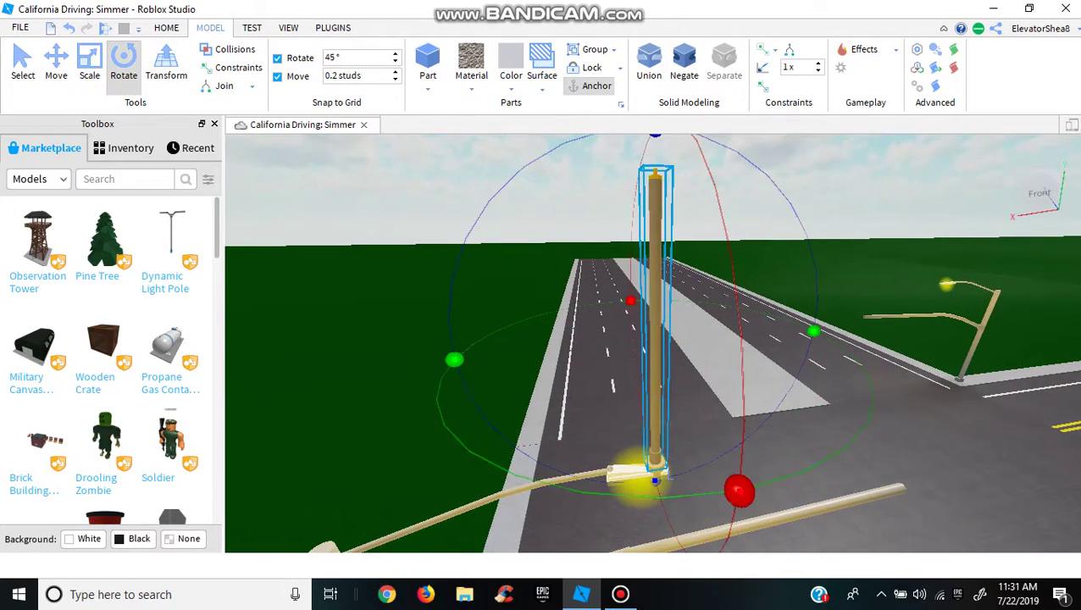
{"action": "key", "text": "f"}
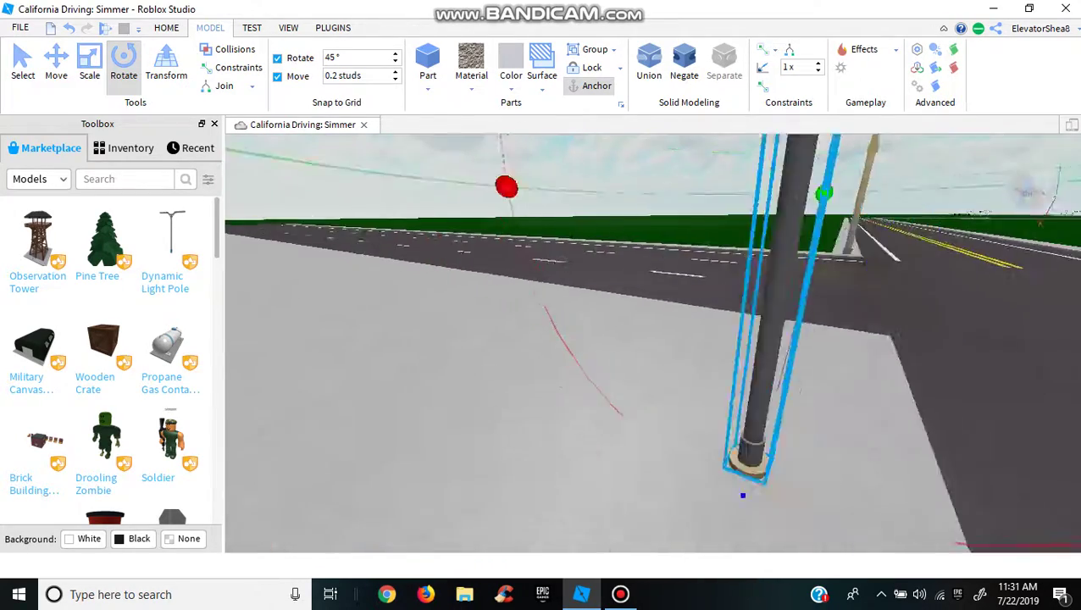
{"action": "right_click_drag", "start_coordinate": [629, 349], "coordinate": [678, 331]}
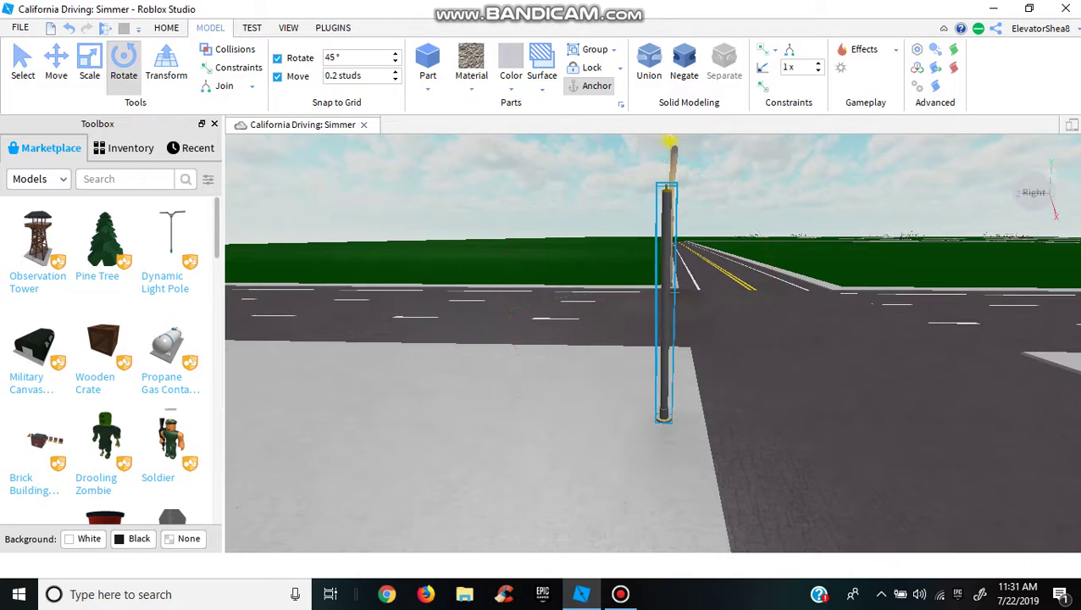
Duplicate the median pole and move the copy across the intersection onto the end of the opposite median
{"action": "right_click", "coordinate": [666, 401]}
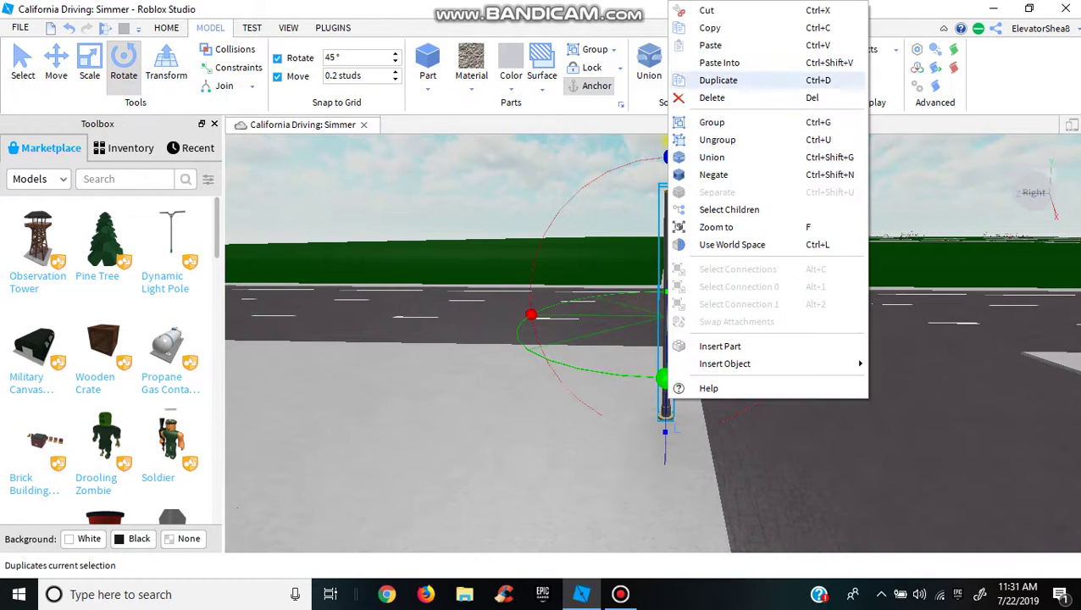
{"action": "left_click", "coordinate": [714, 79]}
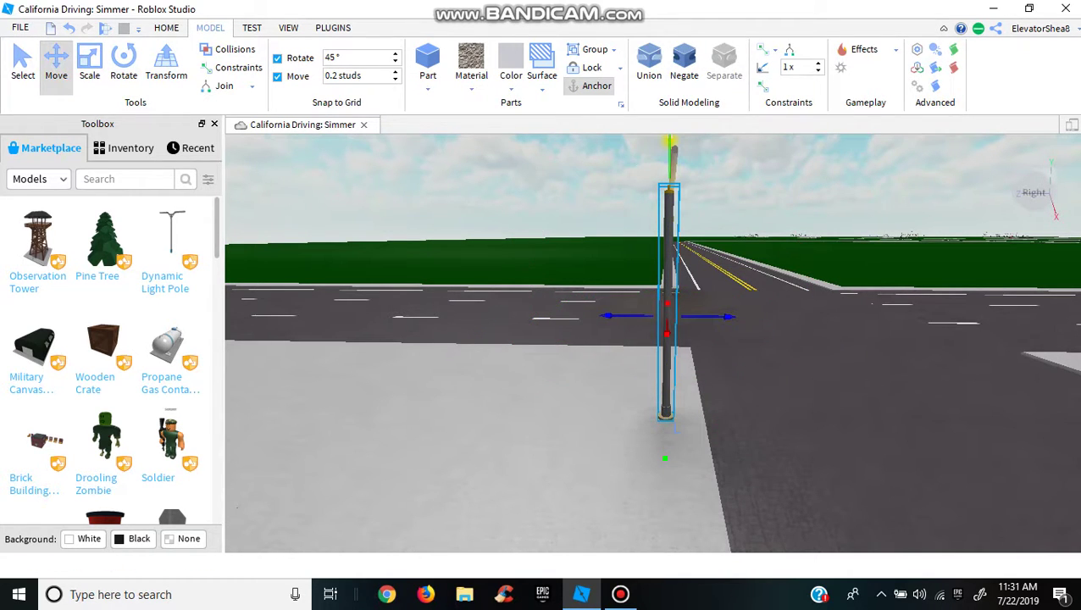
{"action": "key", "text": "d"}
{"action": "left_click_drag", "start_coordinate": [729, 317], "coordinate": [924, 333]}
{"action": "key", "text": "s"}
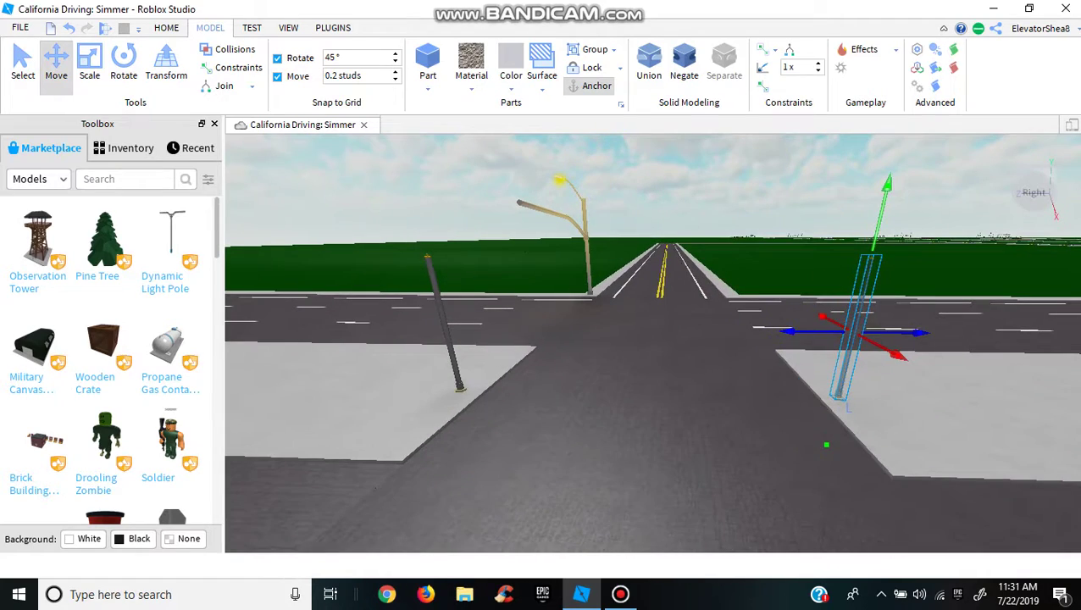
{"action": "key", "text": "s"}
{"action": "left_click", "coordinate": [924, 333]}
{"action": "key", "text": "w"}
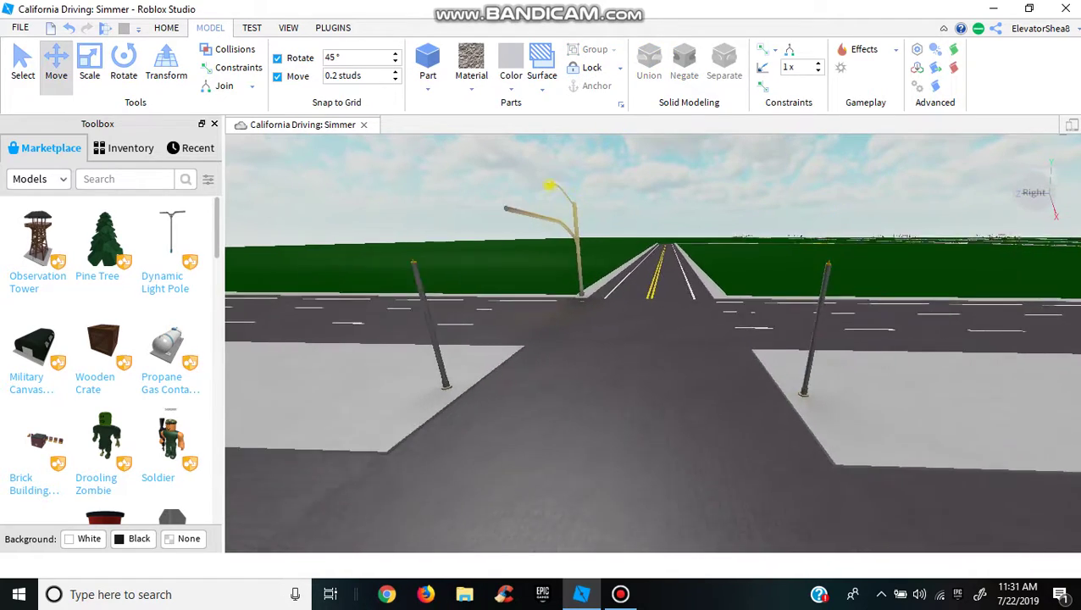
Copy the gray mast-arm light pole standing on the sidewalk corner of the intersection that already has yellow traffic signals
{"action": "key", "text": "d"}
{"action": "right_click_drag", "start_coordinate": [924, 333], "coordinate": [694, 333]}
{"action": "key", "text": "s"}
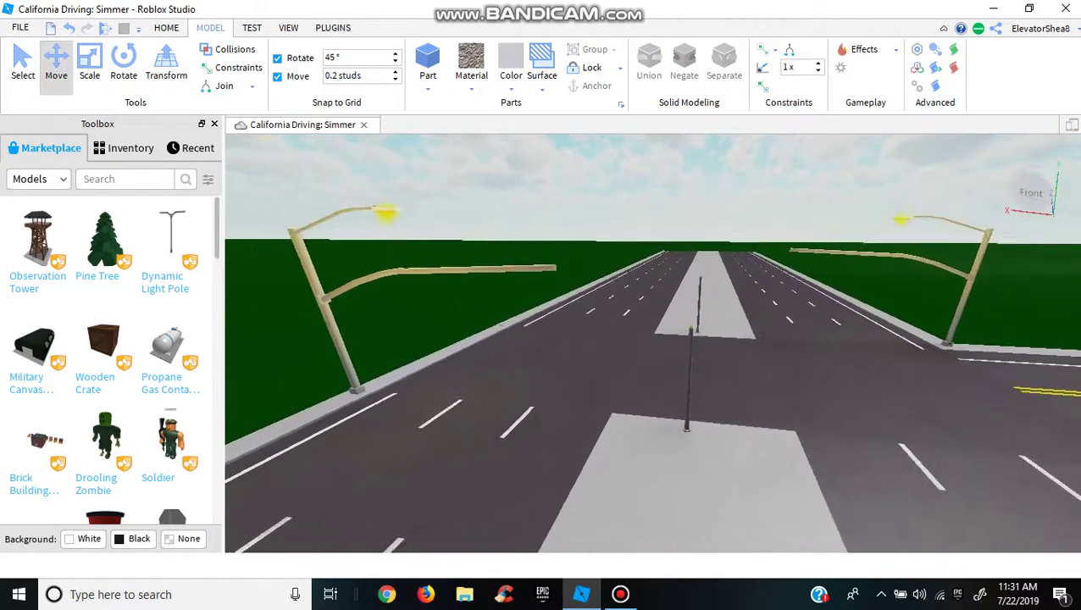
{"action": "key", "text": "d"}
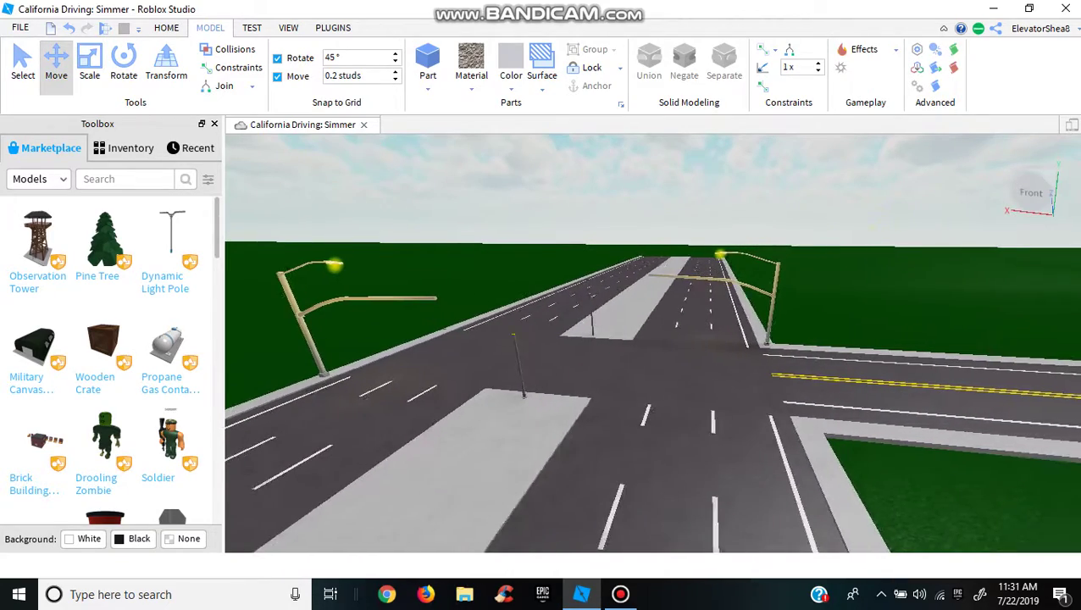
{"action": "key", "text": "s"}
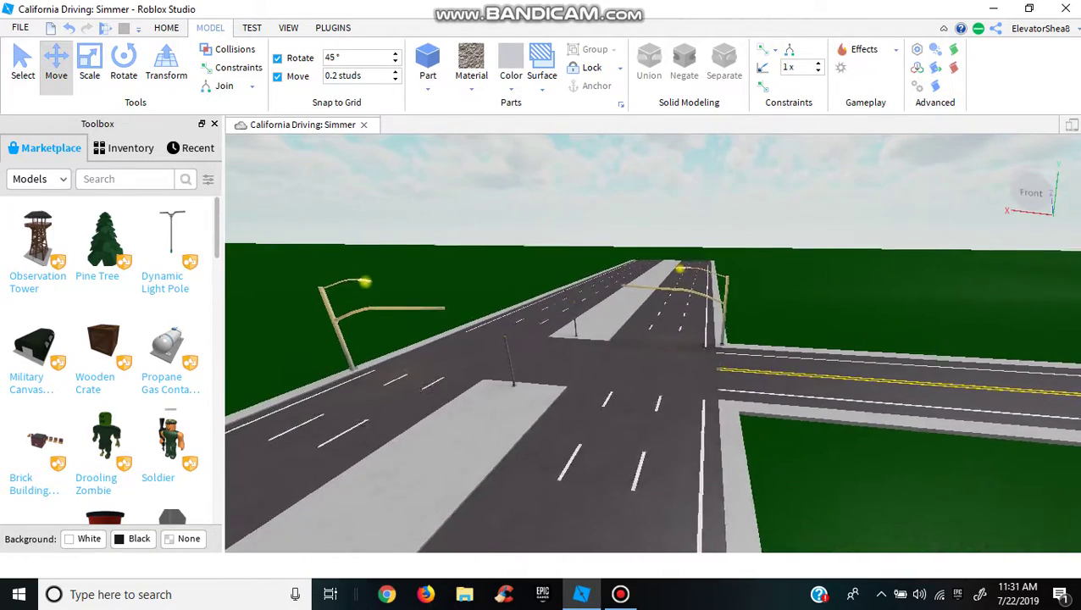
{"action": "key", "text": "s"}
{"action": "right_click_drag", "start_coordinate": [848, 365], "coordinate": [441, 329]}
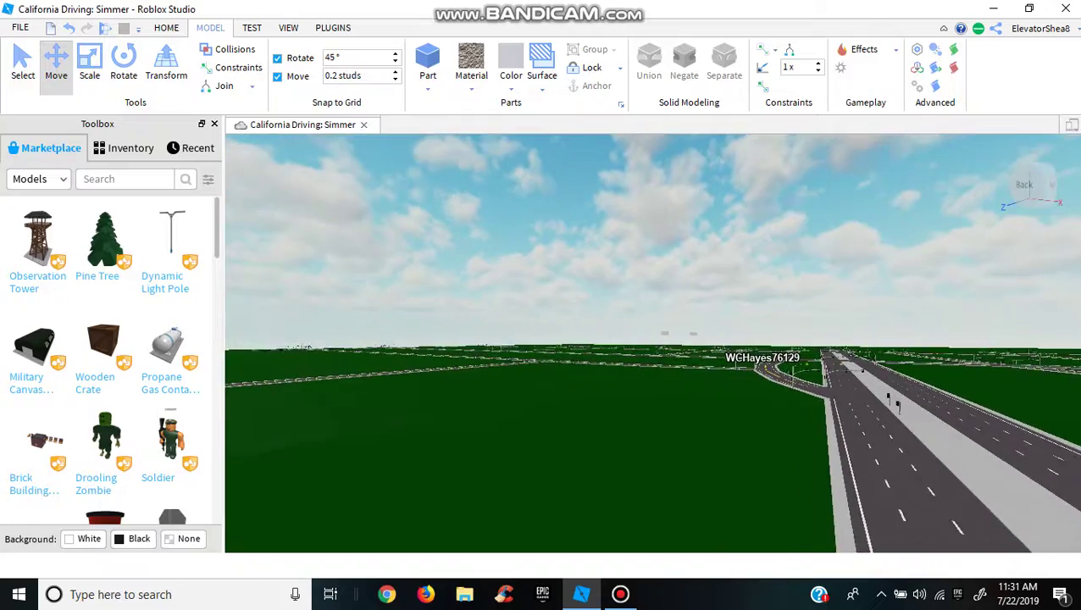
{"action": "key", "text": "w"}
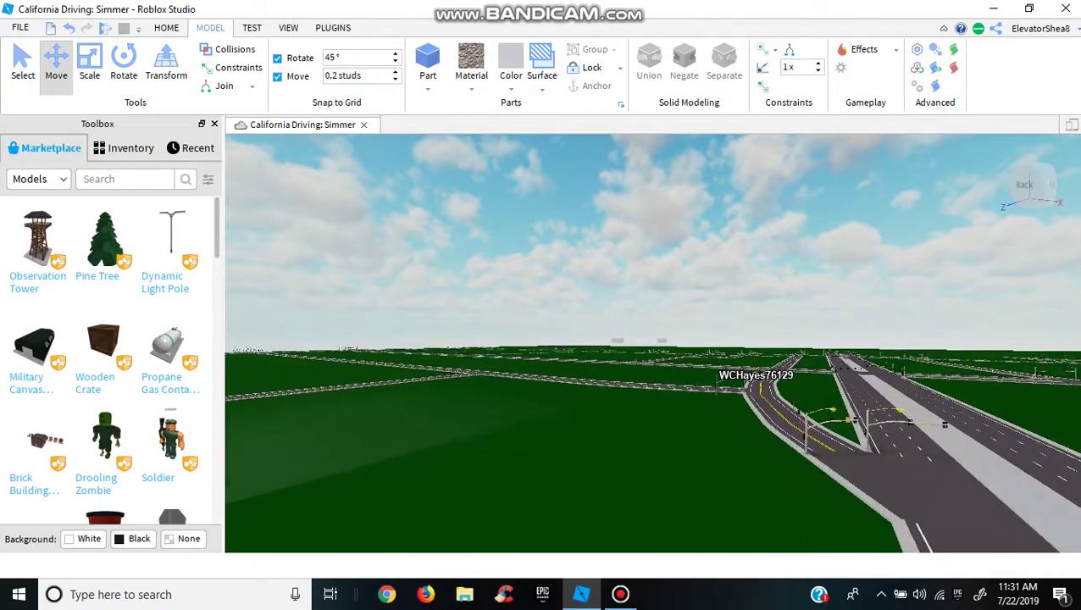
{"action": "right_click_drag", "start_coordinate": [652, 343], "coordinate": [722, 365]}
{"action": "key", "text": "w"}
{"action": "key", "text": "w"}
{"action": "right_click_drag", "start_coordinate": [652, 344], "coordinate": [712, 341]}
{"action": "key", "text": "a"}
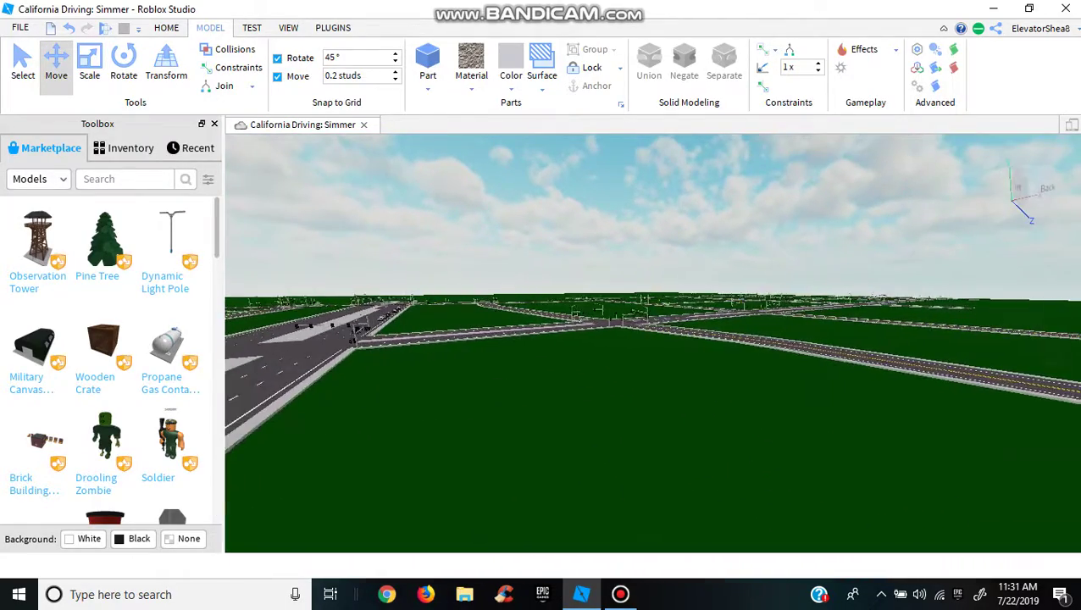
{"action": "key", "text": "w"}
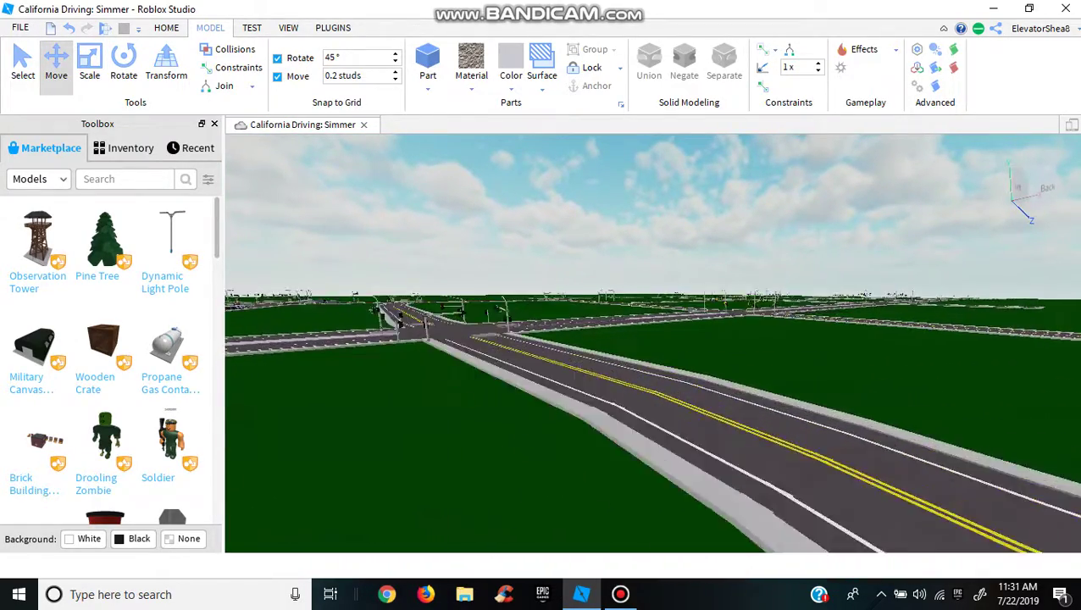
{"action": "right_click_drag", "start_coordinate": [652, 343], "coordinate": [695, 357]}
{"action": "key", "text": "w"}
{"action": "right_click", "coordinate": [713, 355]}
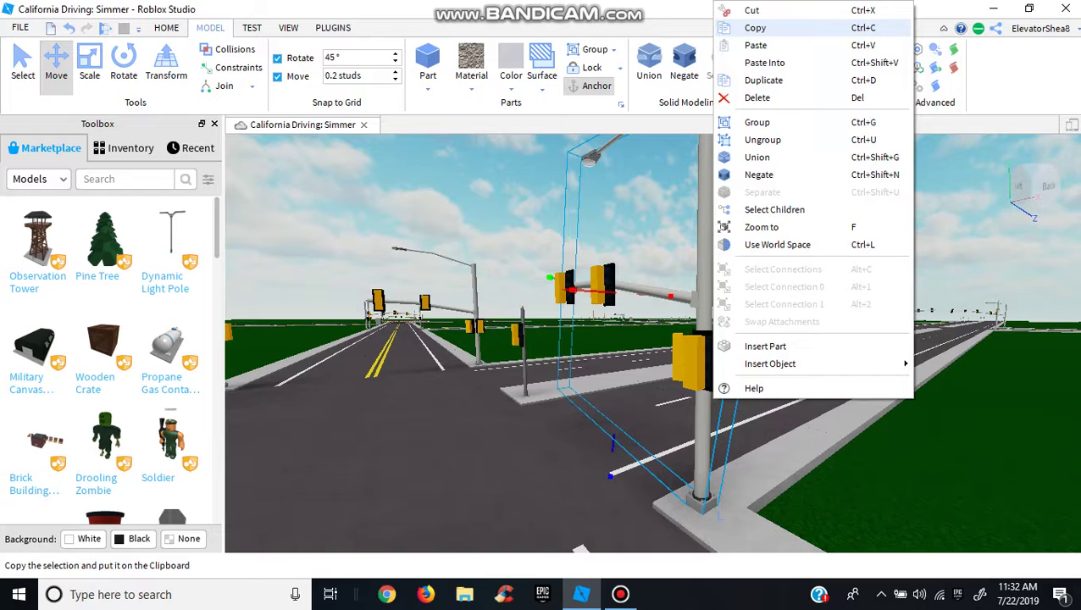
{"action": "left_click", "coordinate": [755, 28]}
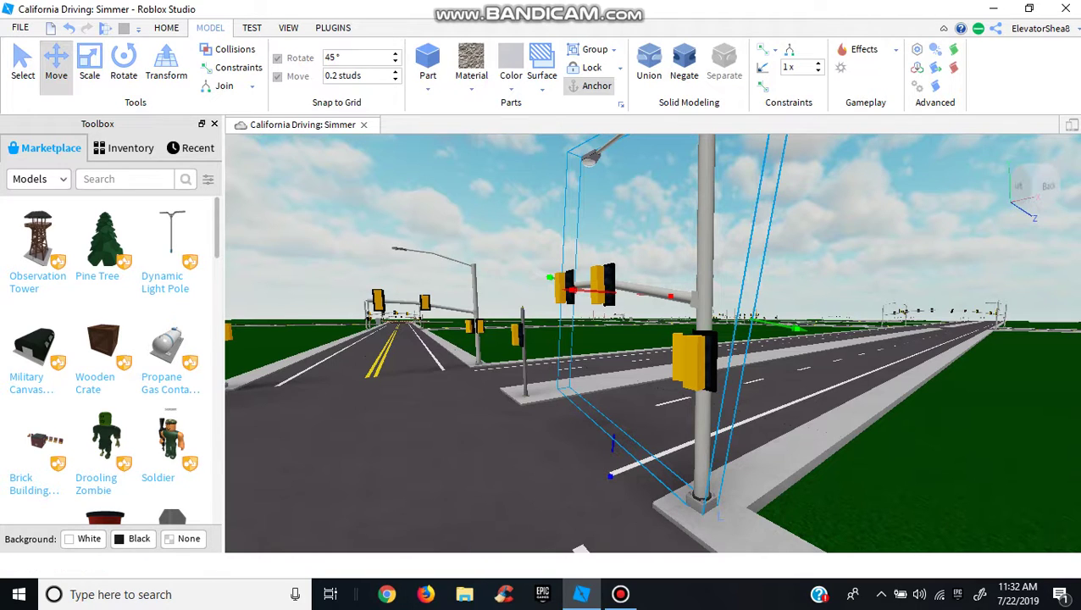
{"action": "right_click_drag", "start_coordinate": [653, 344], "coordinate": [327, 296]}
{"action": "right_click", "coordinate": [809, 301]}
{"action": "left_click", "coordinate": [849, 29]}
Return to the divided-road intersection and paste the copied mast-arm pole into the median pole there
{"action": "key", "text": "w"}
{"action": "key", "text": "w"}
{"action": "key", "text": "w"}
{"action": "key", "text": "d"}
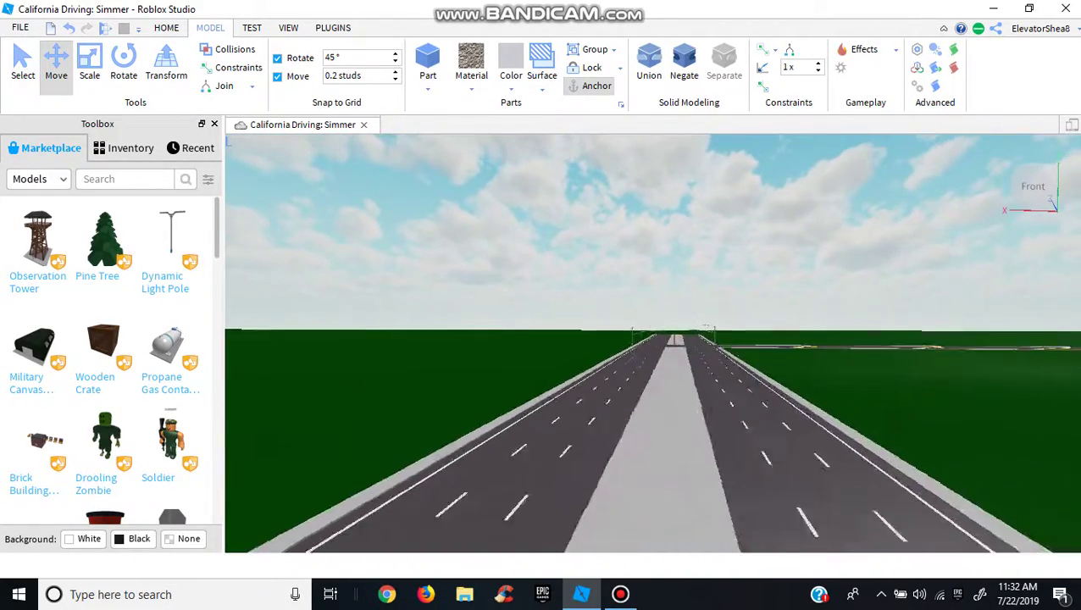
{"action": "key", "text": "w"}
{"action": "right_click_drag", "start_coordinate": [326, 297], "coordinate": [238, 329]}
{"action": "key", "text": "w"}
{"action": "right_click", "coordinate": [642, 335]}
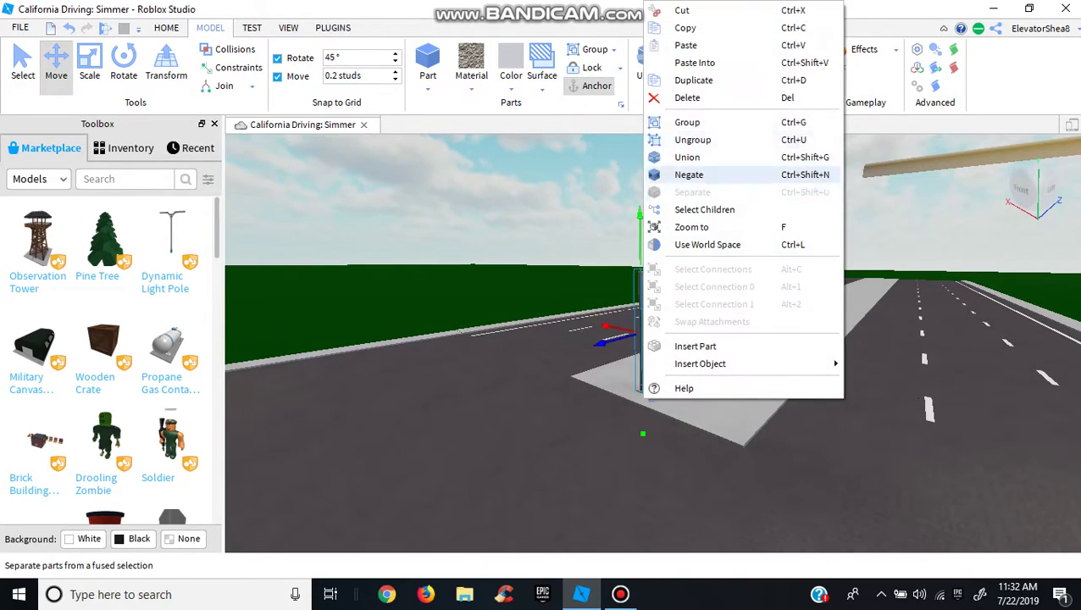
{"action": "left_click", "coordinate": [695, 63]}
{"action": "key", "text": "f"}
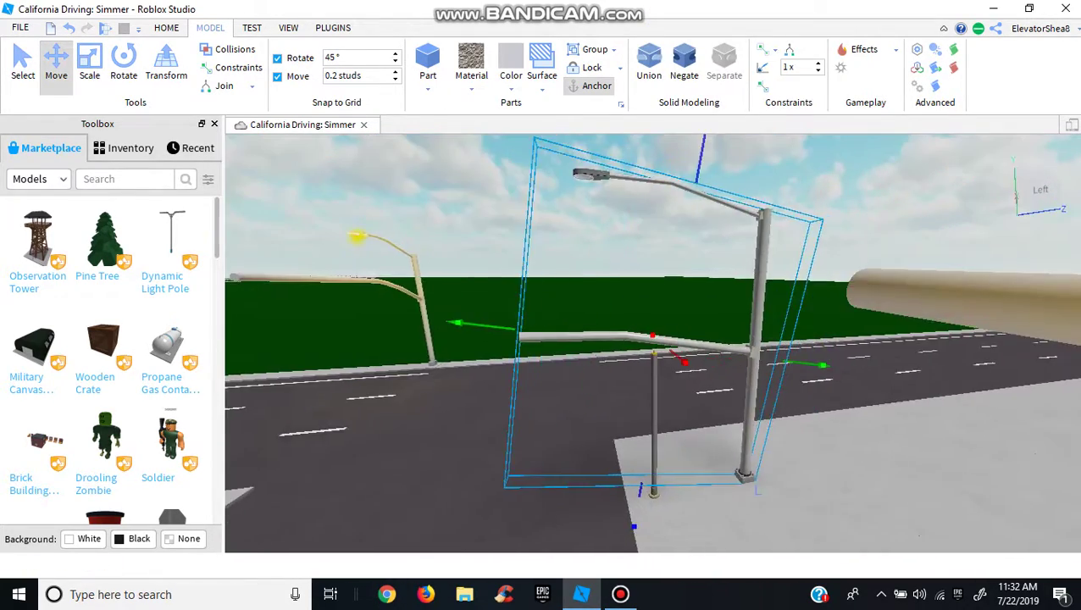
Move the pasted gray mast-arm pole across the road onto the roadside curb near the existing tan pole
{"action": "key", "text": "w"}
{"action": "left_click_drag", "start_coordinate": [753, 381], "coordinate": [603, 313]}
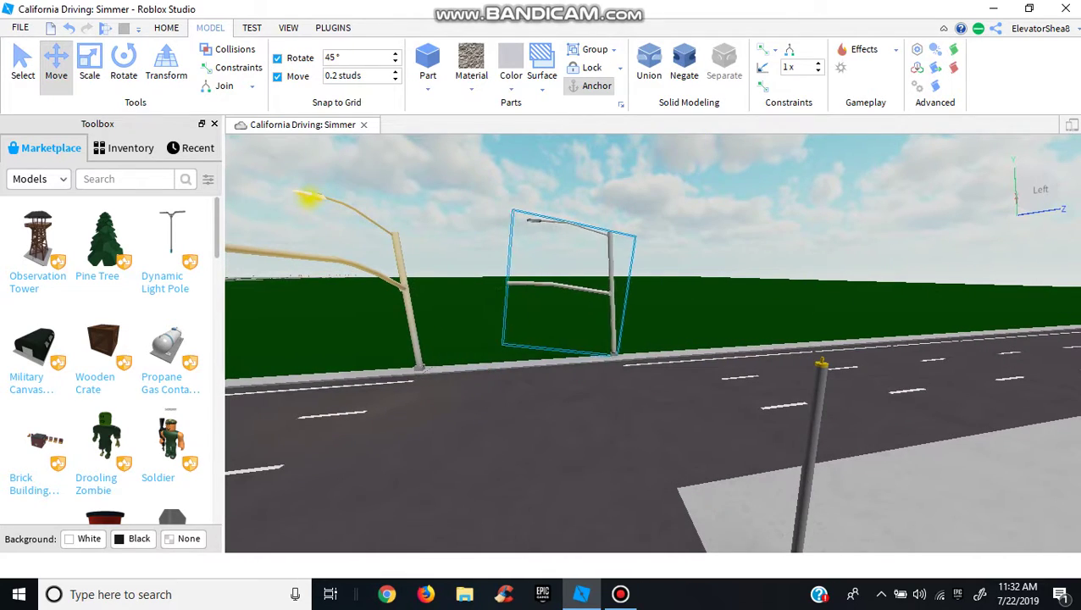
{"action": "key", "text": "w"}
Deselect the pole and locate the collection of traffic signal heads laid out on the grass beyond the roads
{"action": "right_click_drag", "start_coordinate": [603, 314], "coordinate": [356, 269]}
{"action": "key", "text": "s"}
{"action": "left_click", "coordinate": [555, 294]}
{"action": "key", "text": "s"}
{"action": "key", "text": "w"}
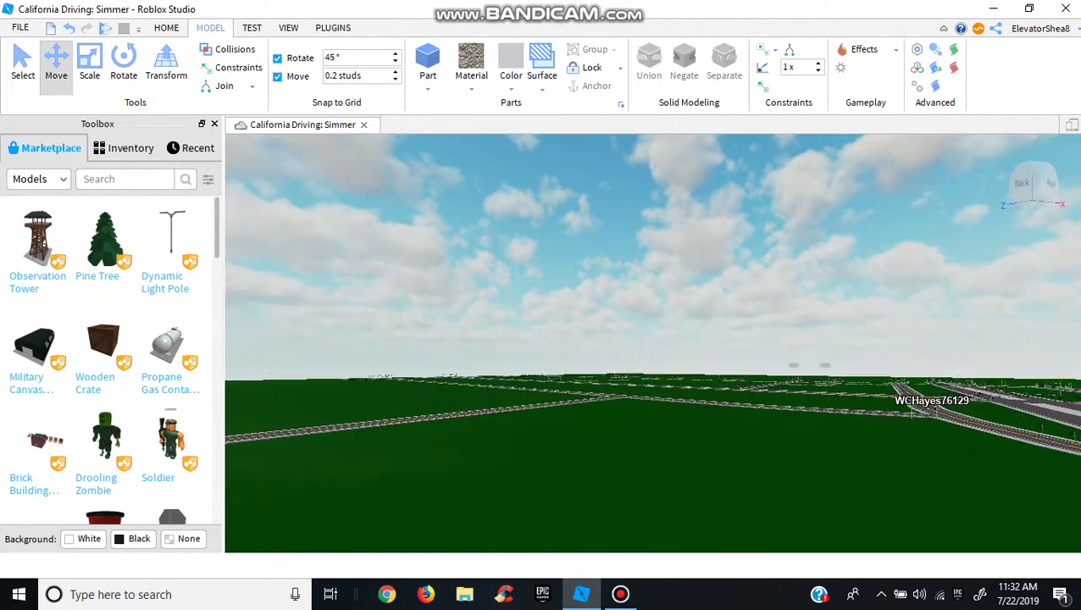
{"action": "key", "text": "w"}
{"action": "right_click_drag", "start_coordinate": [356, 270], "coordinate": [270, 269]}
{"action": "key", "text": "w"}
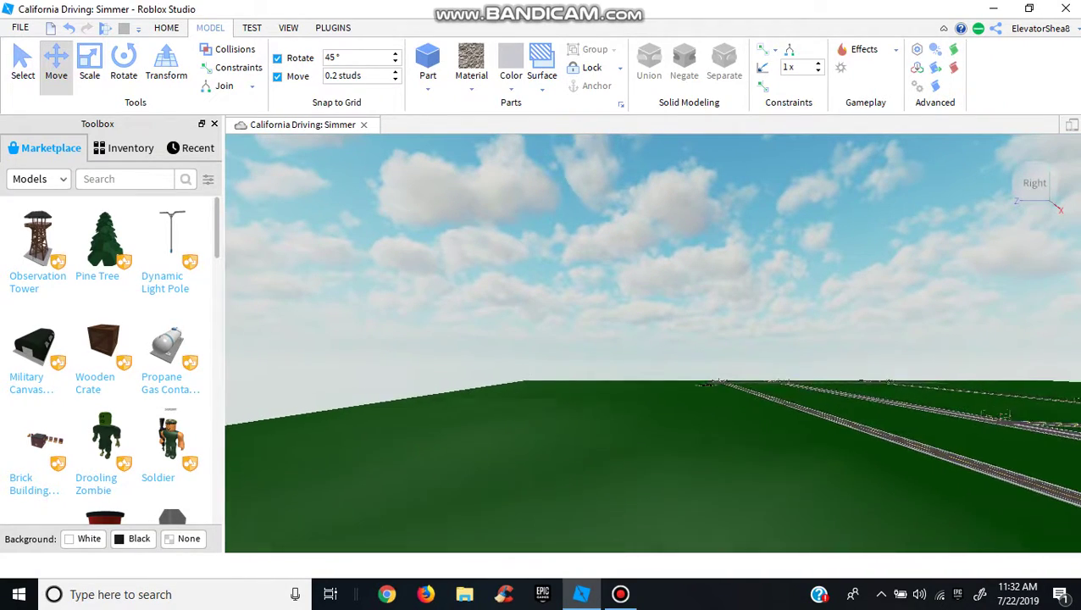
{"action": "key", "text": "w"}
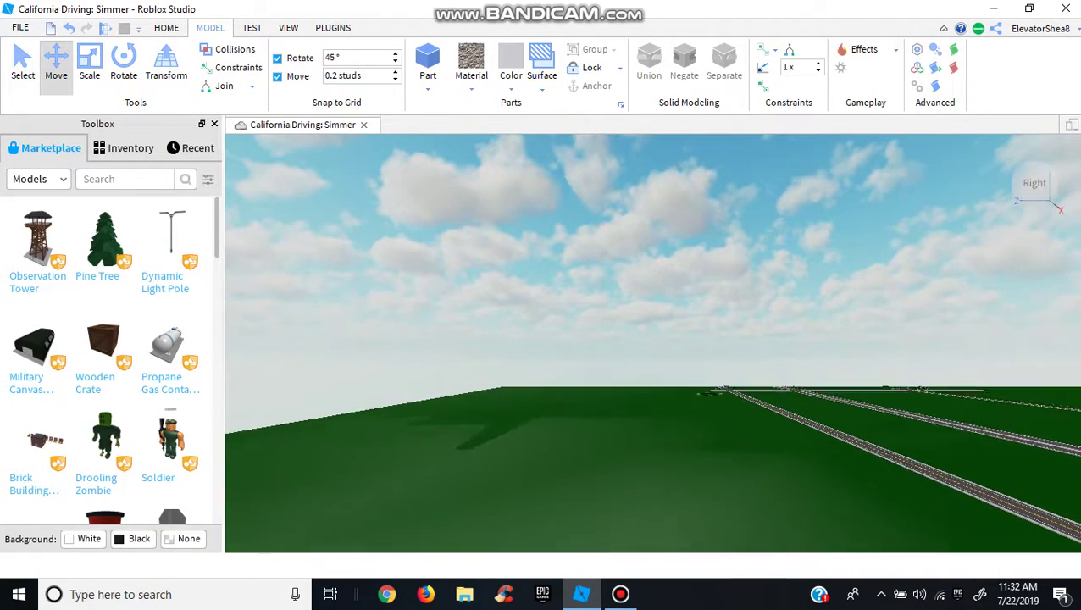
{"action": "key", "text": "w"}
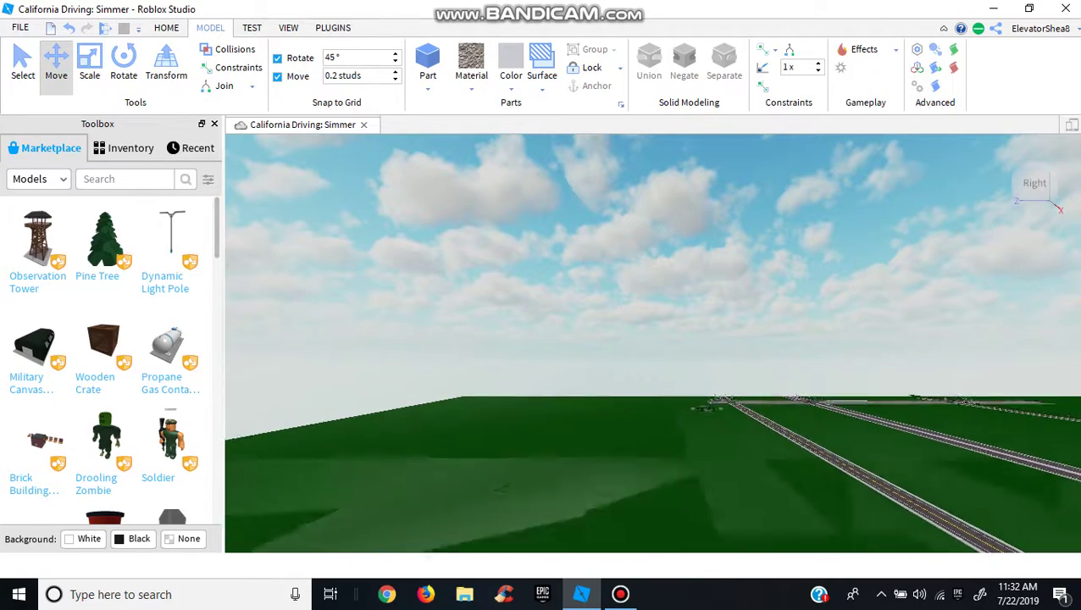
{"action": "key", "text": "w"}
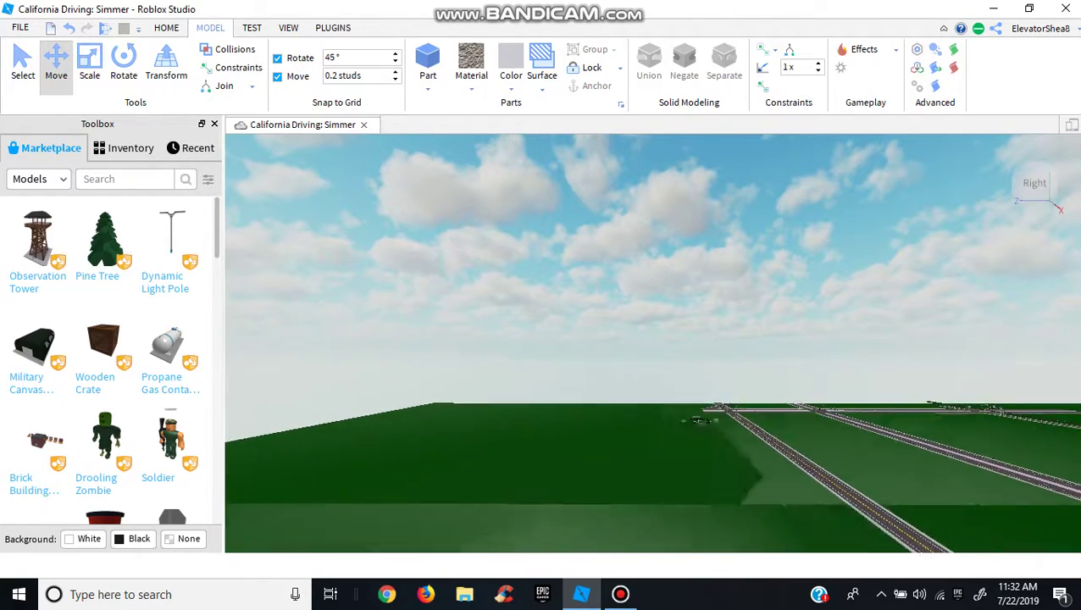
{"action": "key", "text": "w"}
{"action": "right_click_drag", "start_coordinate": [653, 343], "coordinate": [654, 420]}
{"action": "key", "text": "w"}
{"action": "key", "text": "w"}
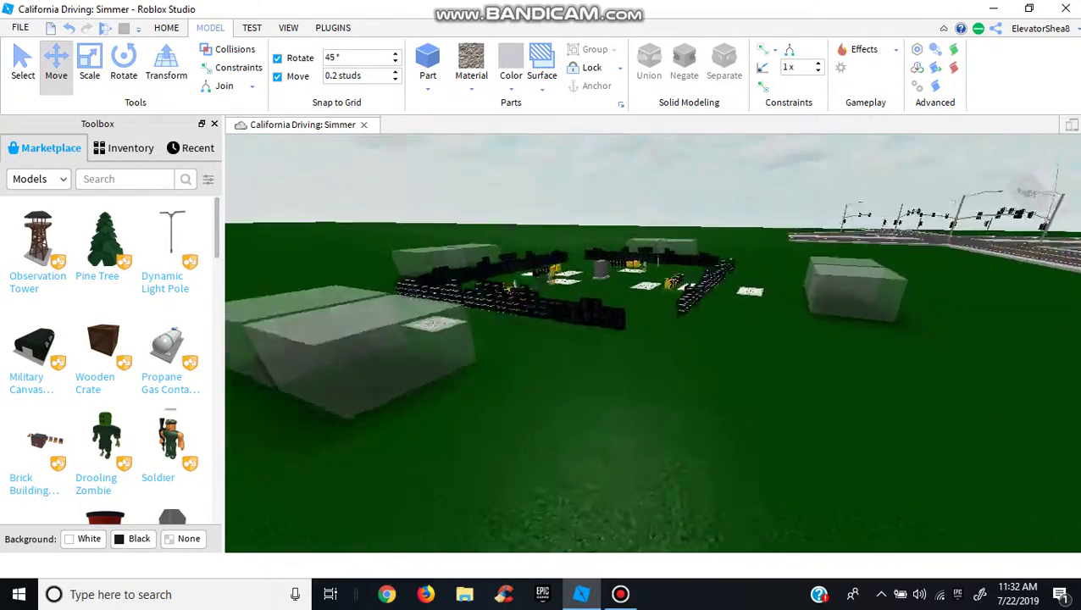
{"action": "key", "text": "w"}
Look through the rows of signal heads and copy the three-section left-arrow signal head
{"action": "key", "text": "d"}
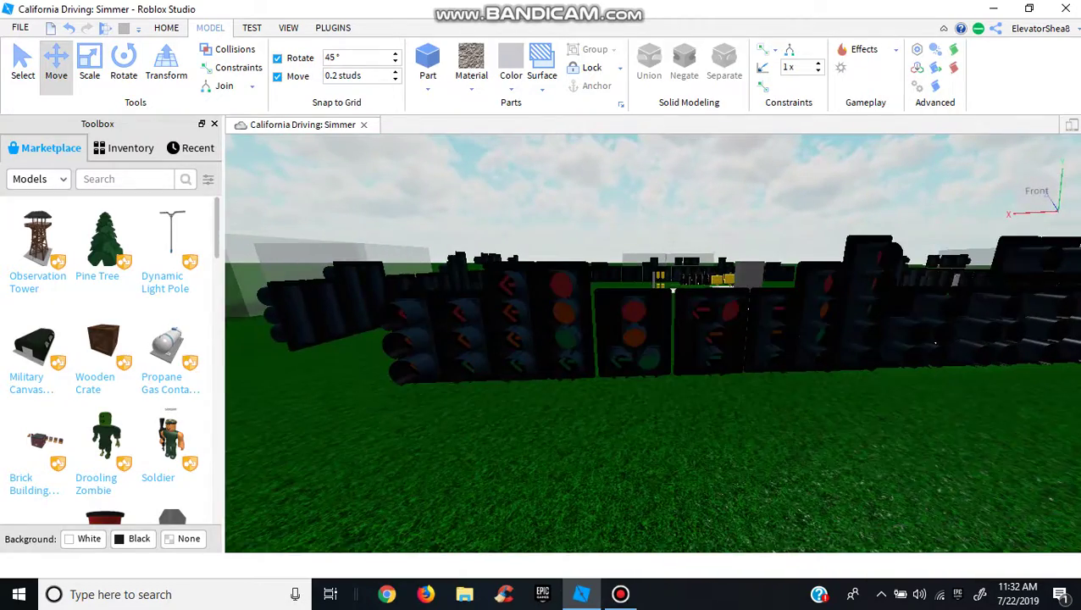
{"action": "key", "text": "s"}
{"action": "key", "text": "d"}
{"action": "key", "text": "d"}
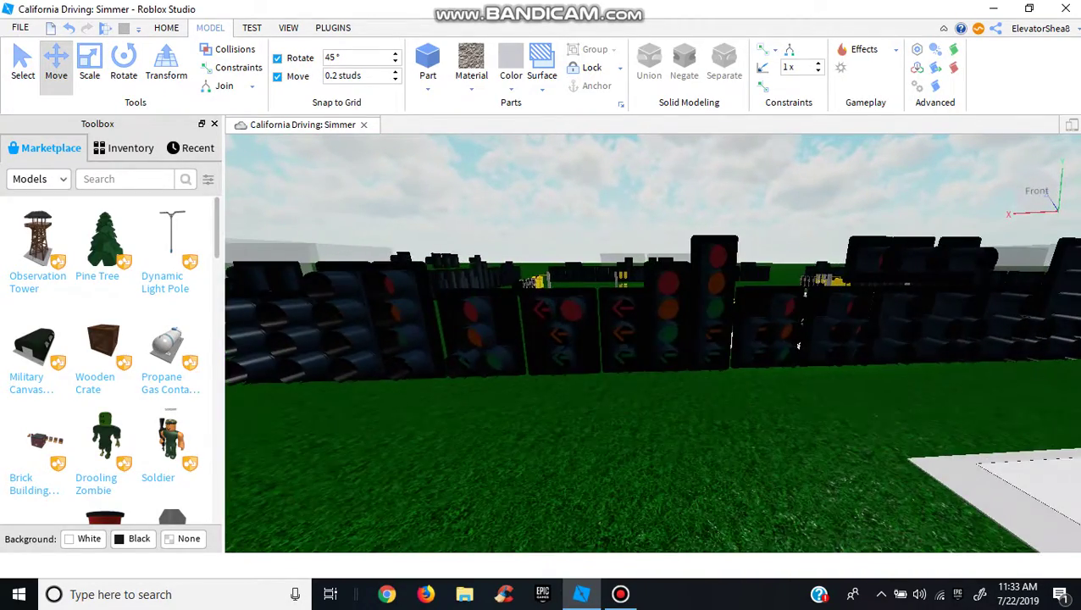
{"action": "key", "text": "s"}
{"action": "key", "text": "w"}
{"action": "key", "text": "d"}
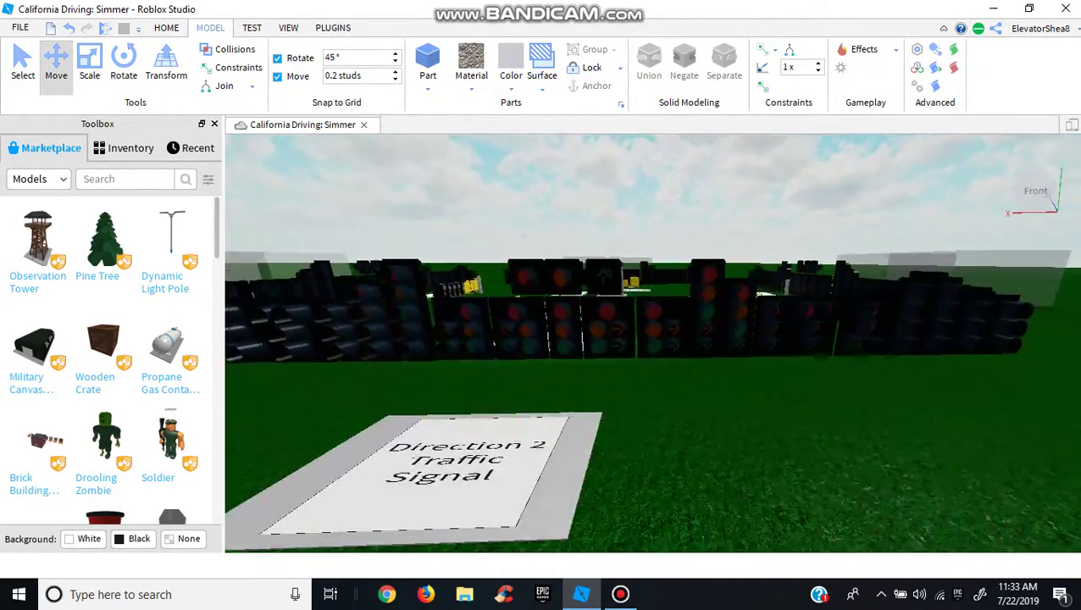
{"action": "key", "text": "w"}
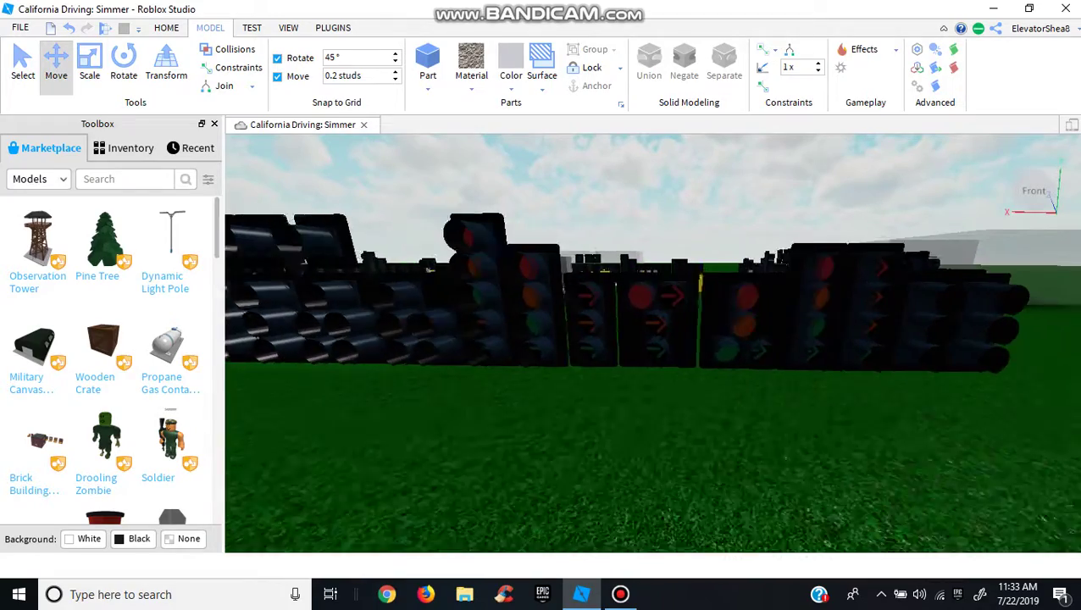
{"action": "key", "text": "s"}
{"action": "key", "text": "a"}
{"action": "key", "text": "w"}
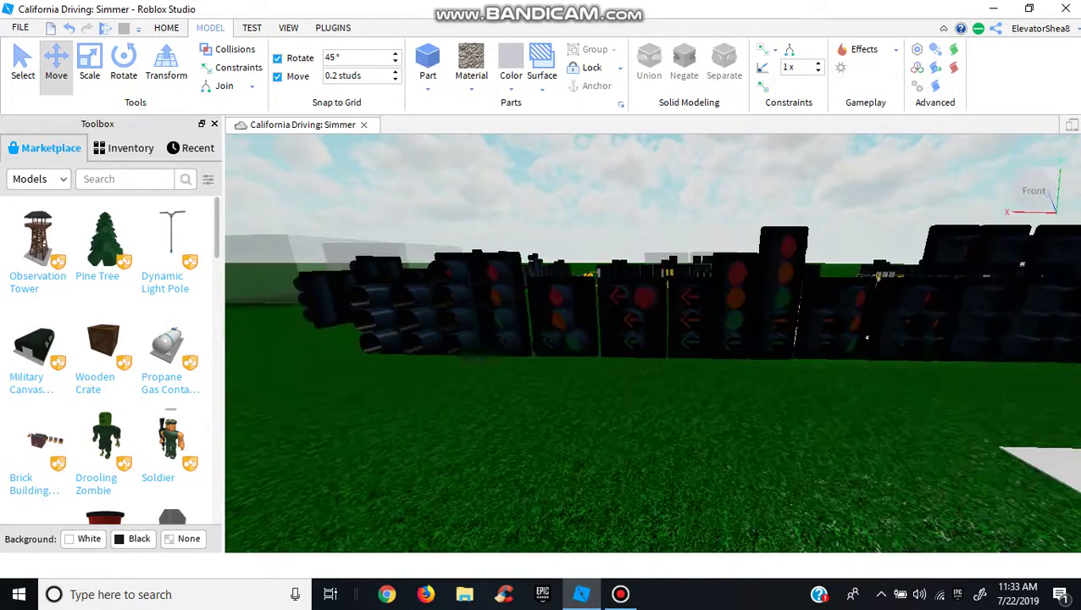
{"action": "key", "text": "d"}
{"action": "right_click", "coordinate": [632, 322]}
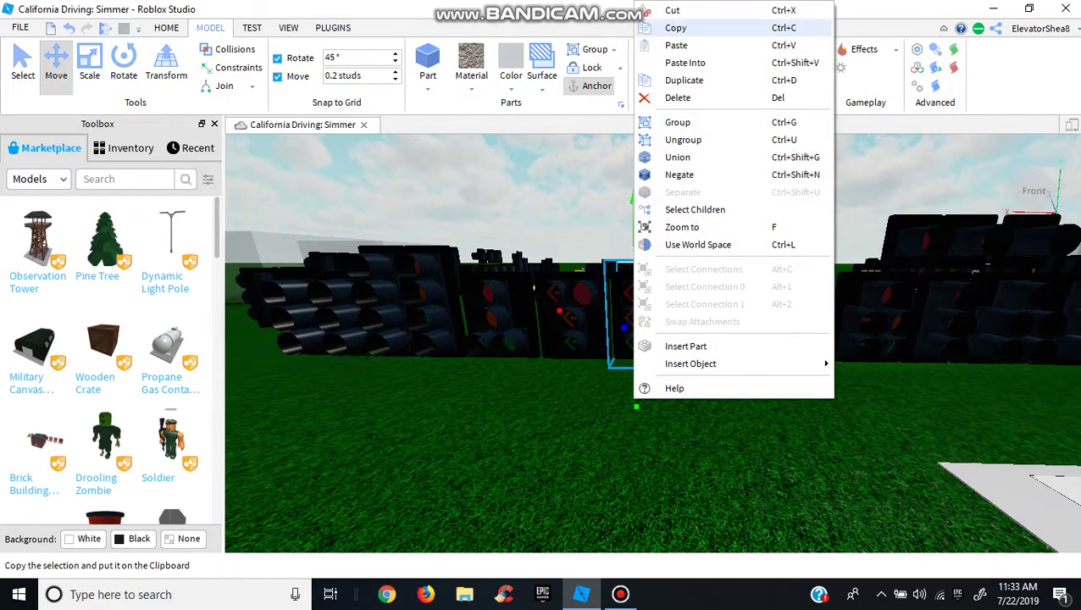
{"action": "left_click", "coordinate": [682, 227]}
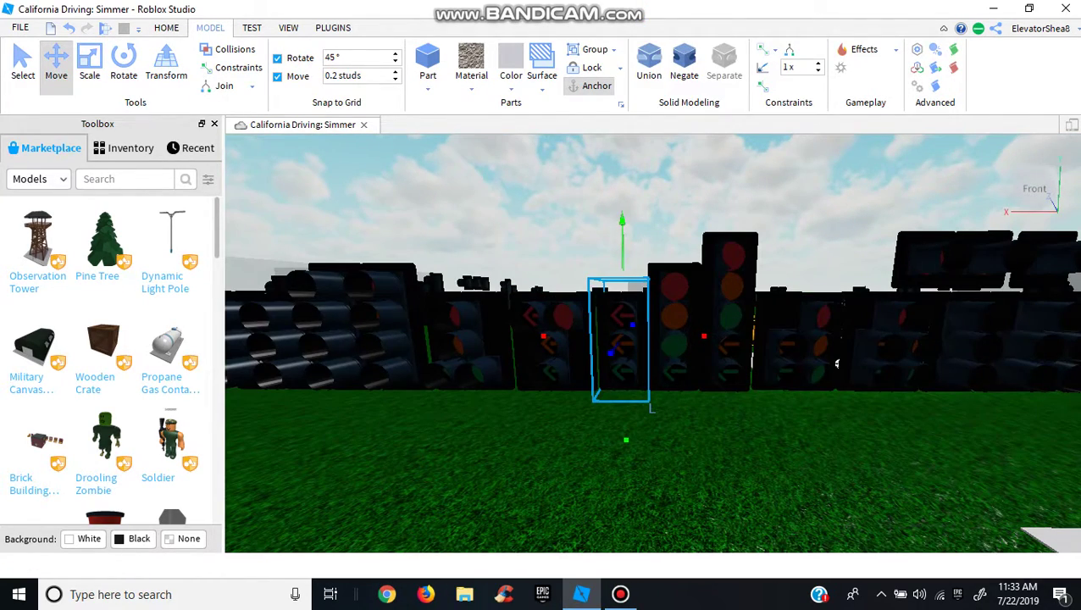
{"action": "right_click", "coordinate": [617, 399]}
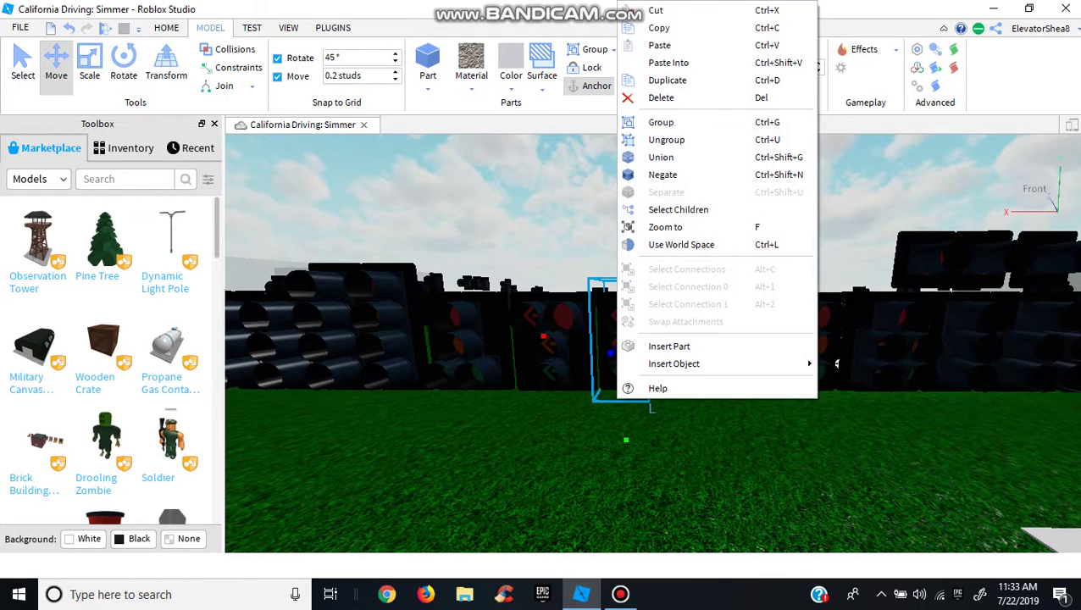
{"action": "left_click", "coordinate": [660, 28]}
Return to the divided-road intersection, select the gray mast-arm pole on the roadside curb, and paste the copied left-arrow signal head
{"action": "right_click_drag", "start_coordinate": [653, 280], "coordinate": [364, 288]}
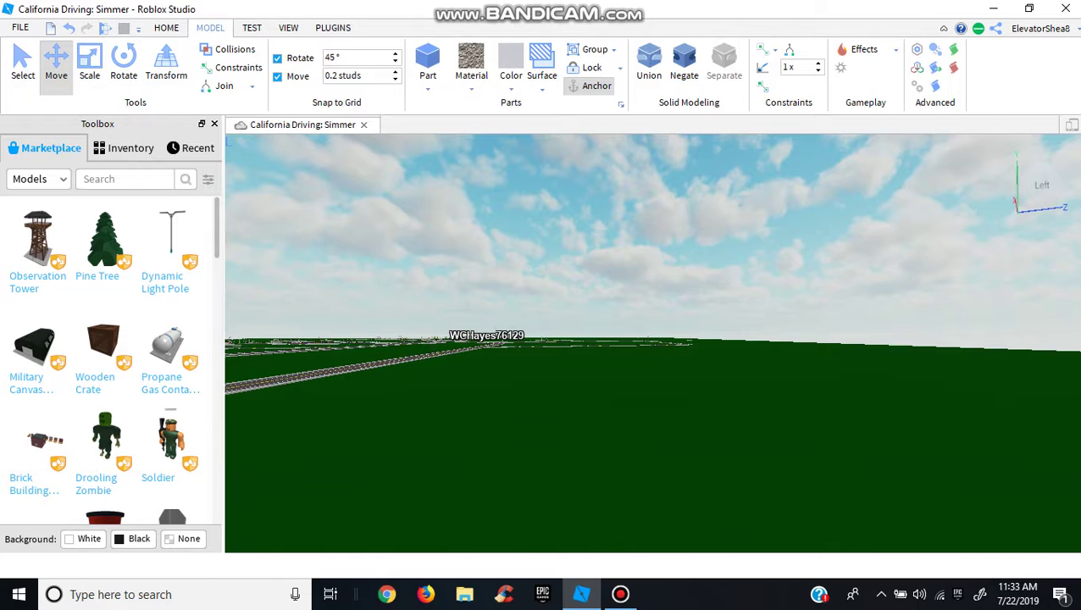
{"action": "right_click_drag", "start_coordinate": [652, 343], "coordinate": [638, 297]}
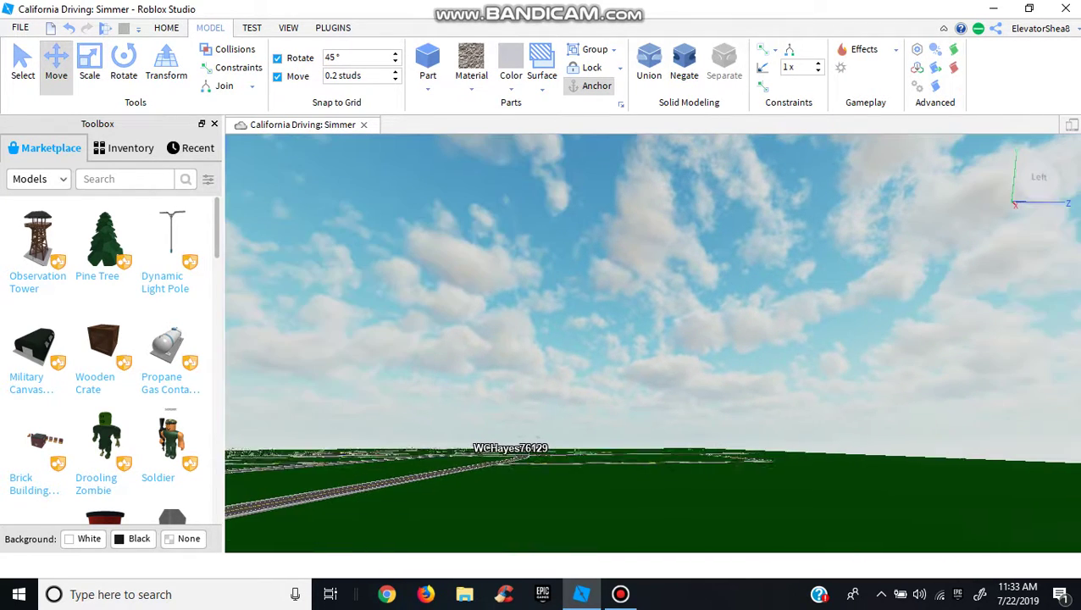
{"action": "key", "text": "w"}
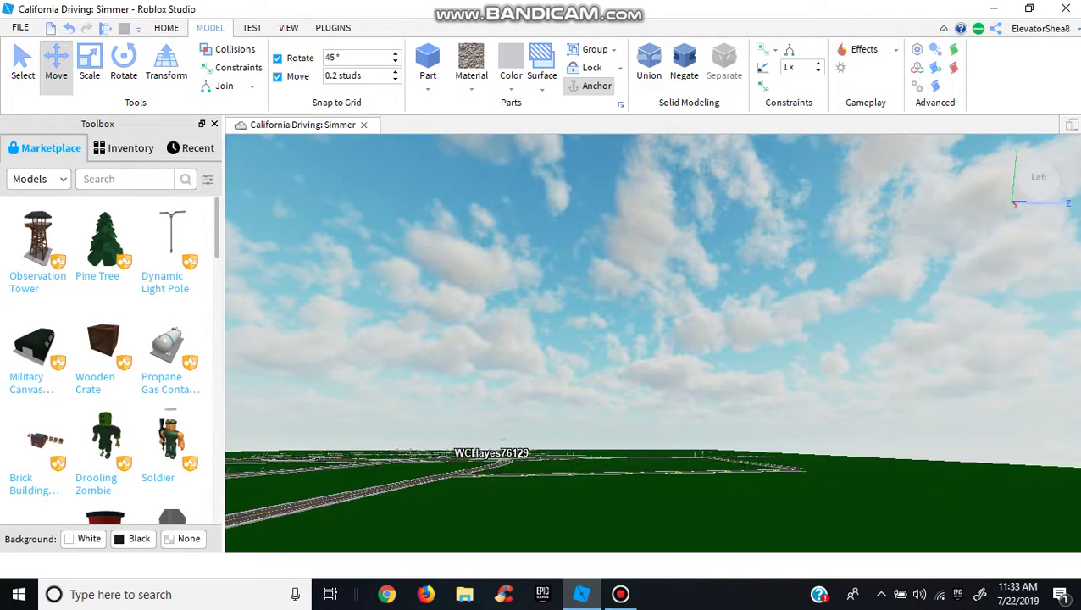
{"action": "key", "text": "w"}
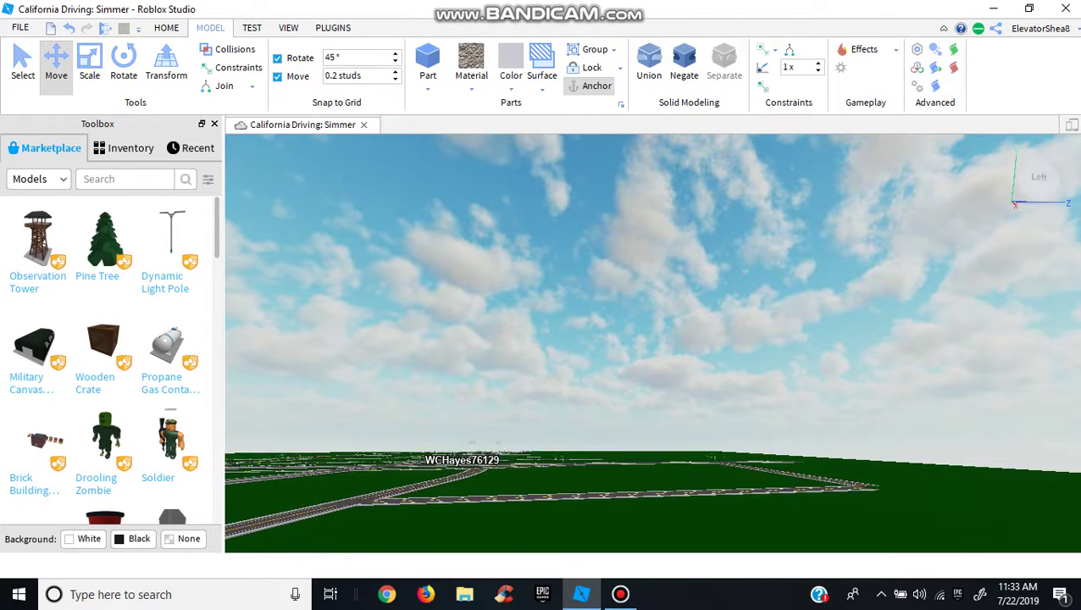
{"action": "key", "text": "w"}
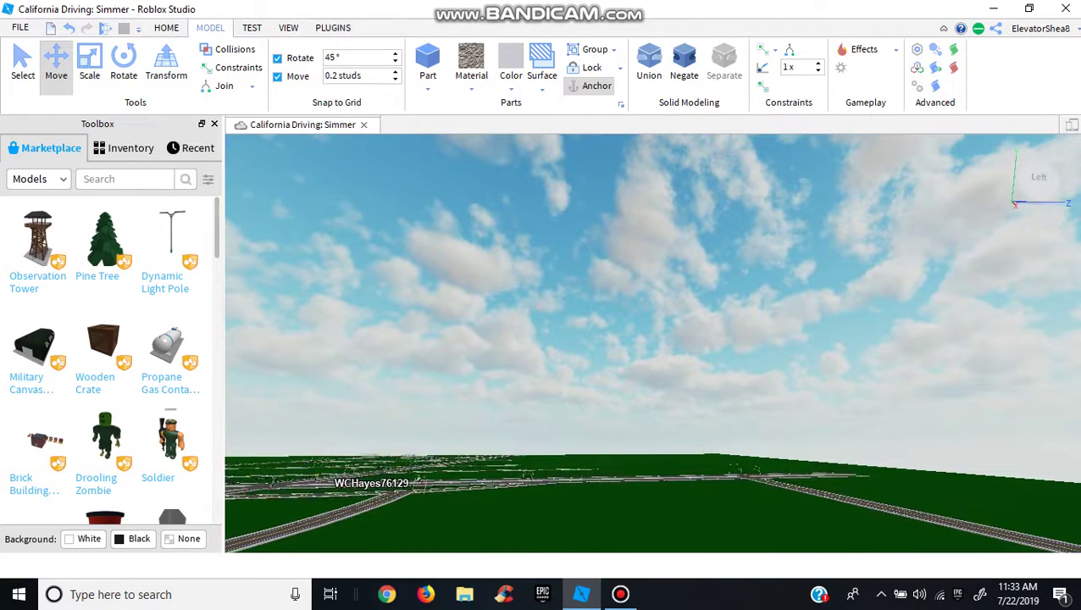
{"action": "right_click_drag", "start_coordinate": [652, 344], "coordinate": [695, 373]}
{"action": "key", "text": "w"}
{"action": "key", "text": "w"}
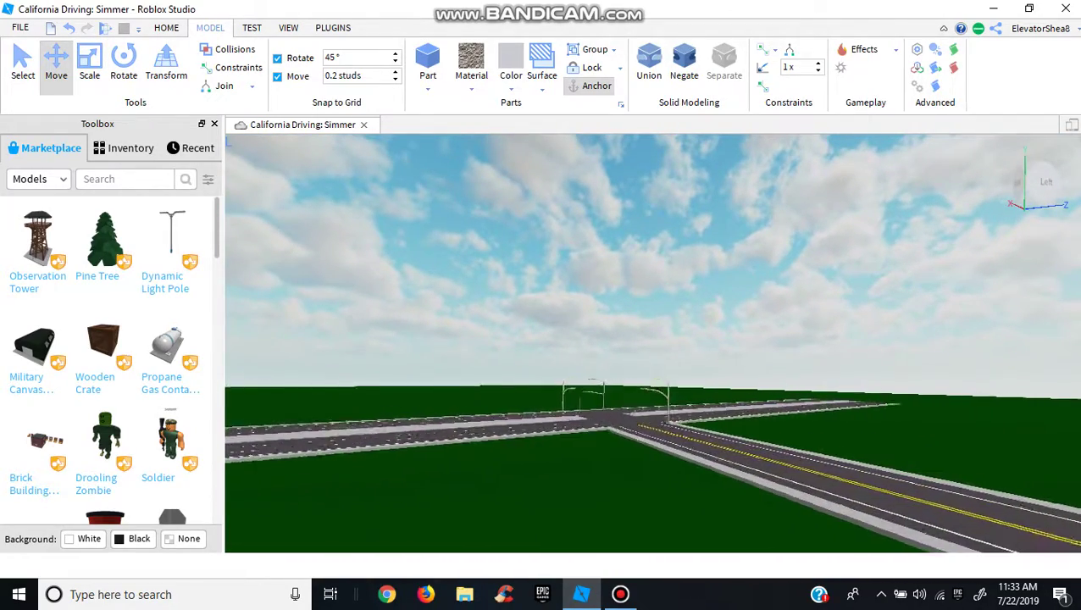
{"action": "key", "text": "w"}
{"action": "right_click_drag", "start_coordinate": [695, 373], "coordinate": [653, 427]}
{"action": "key", "text": "w"}
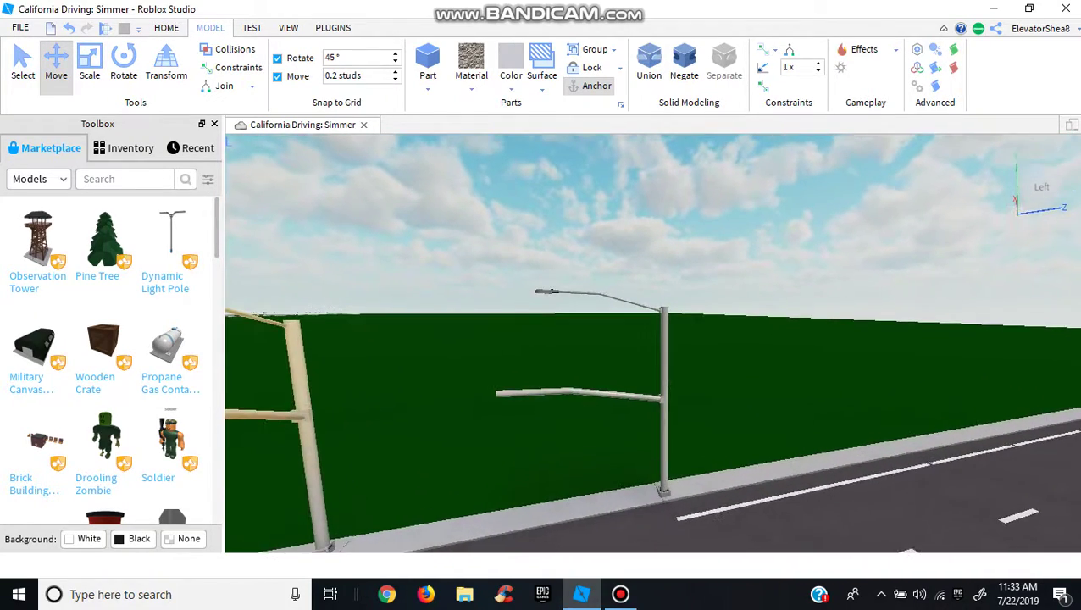
{"action": "left_click", "coordinate": [672, 440]}
{"action": "right_click", "coordinate": [672, 440]}
{"action": "left_click", "coordinate": [714, 87]}
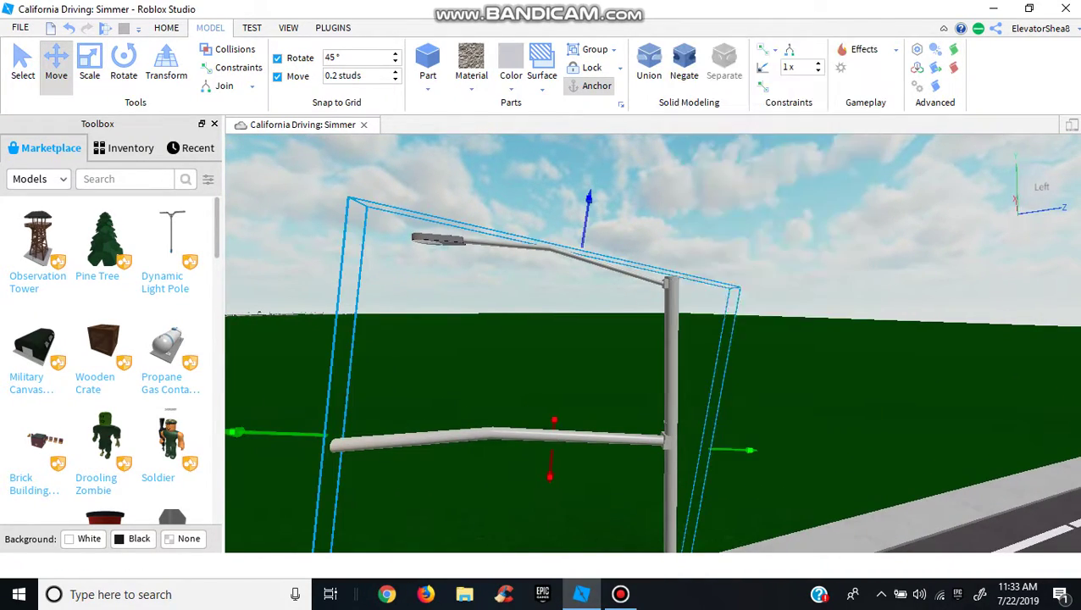
Rotate the pasted left-arrow signal head above the gray mast-arm pole so its lenses face the intersection
{"action": "key", "text": "s"}
{"action": "mouse_move", "coordinate": [627, 296]}
{"action": "right_mouse_down"}
{"action": "mouse_move", "coordinate": [639, 347]}
{"action": "mouse_move", "coordinate": [623, 237]}
{"action": "mouse_move", "coordinate": [606, 322]}
{"action": "mouse_move", "coordinate": [610, 292]}
{"action": "right_mouse_up"}
{"action": "key", "text": "w"}
{"action": "key", "text": "s"}
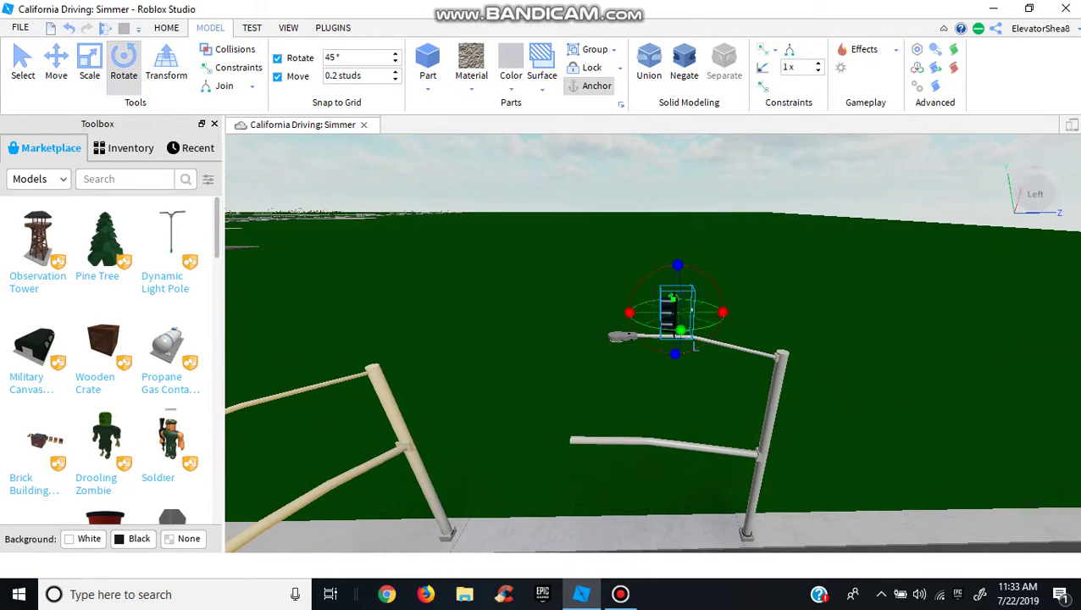
{"action": "key", "text": "w"}
{"action": "right_click_drag", "start_coordinate": [611, 292], "coordinate": [615, 246]}
{"action": "key", "text": "s"}
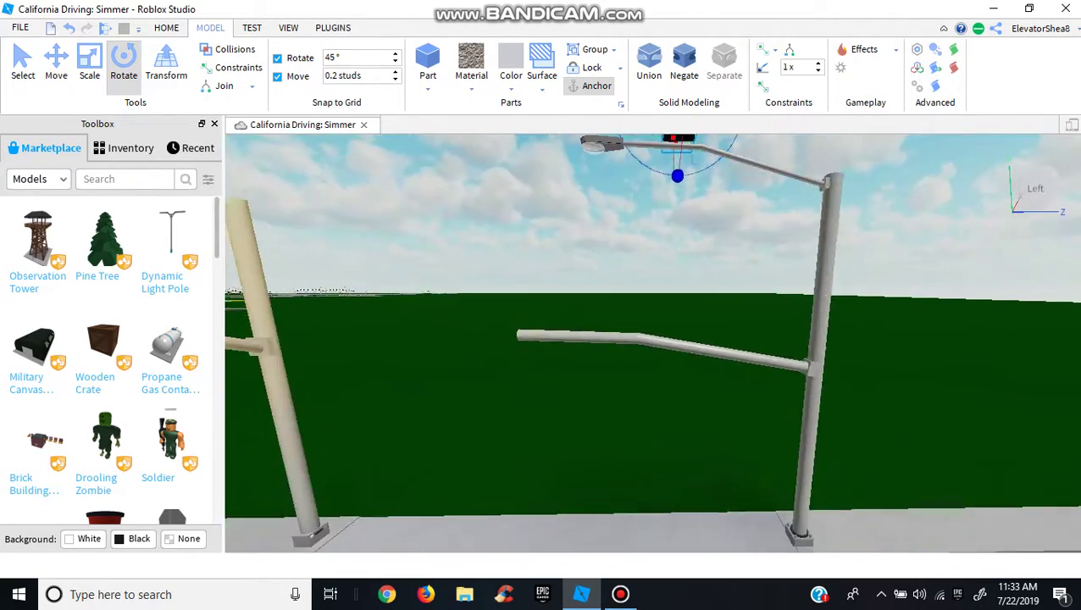
{"action": "right_click_drag", "start_coordinate": [614, 297], "coordinate": [607, 269]}
{"action": "key", "text": "w"}
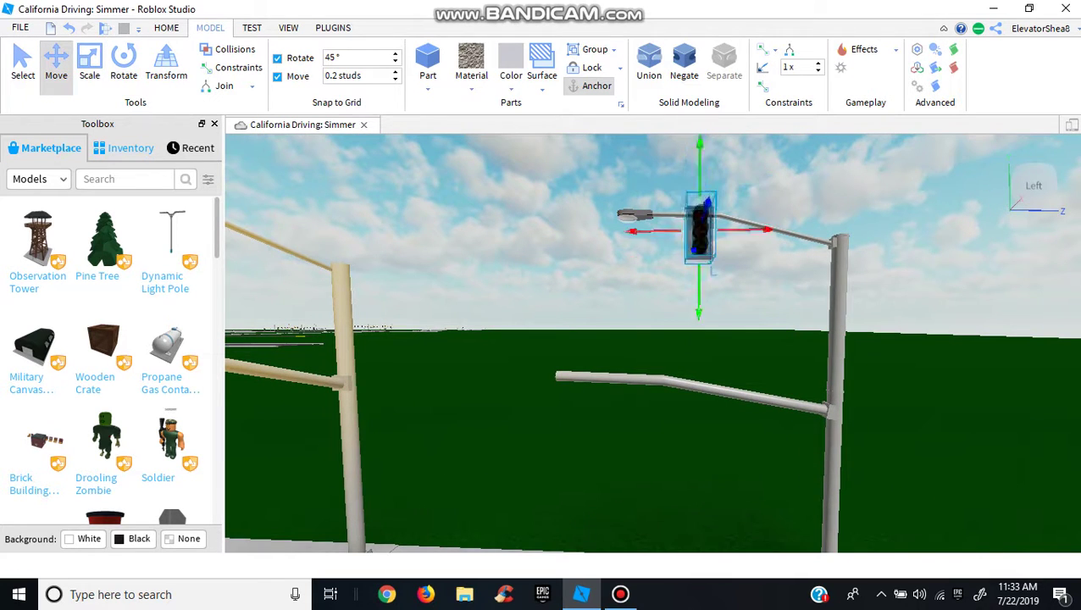
Move the left-arrow signal head onto the free end of the gray mast arm, seated against the arm
{"action": "key", "text": "w"}
{"action": "key", "text": "a"}
{"action": "left_click_drag", "start_coordinate": [789, 387], "coordinate": [704, 387]}
{"action": "key", "text": "w"}
{"action": "key", "text": "d"}
{"action": "right_click_drag", "start_coordinate": [704, 387], "coordinate": [559, 445]}
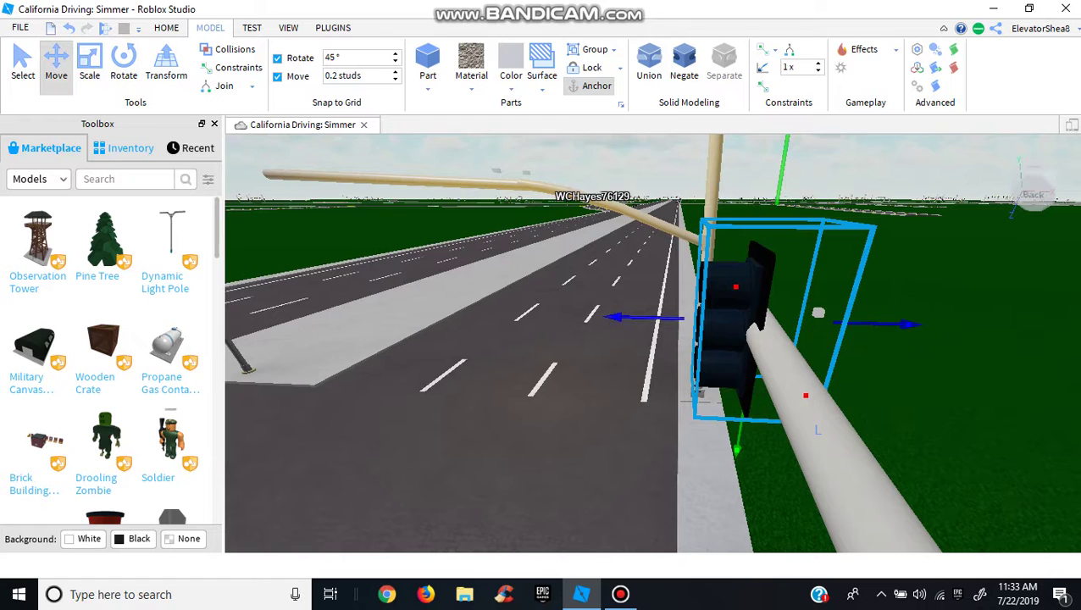
{"action": "mouse_move", "coordinate": [619, 317]}
{"action": "left_mouse_down"}
{"action": "mouse_move", "coordinate": [595, 317]}
{"action": "mouse_move", "coordinate": [607, 317]}
{"action": "left_mouse_up"}
{"action": "key", "text": "s"}
{"action": "right_click_drag", "start_coordinate": [607, 317], "coordinate": [754, 273]}
{"action": "key", "text": "w"}
{"action": "left_click_drag", "start_coordinate": [729, 341], "coordinate": [670, 332]}
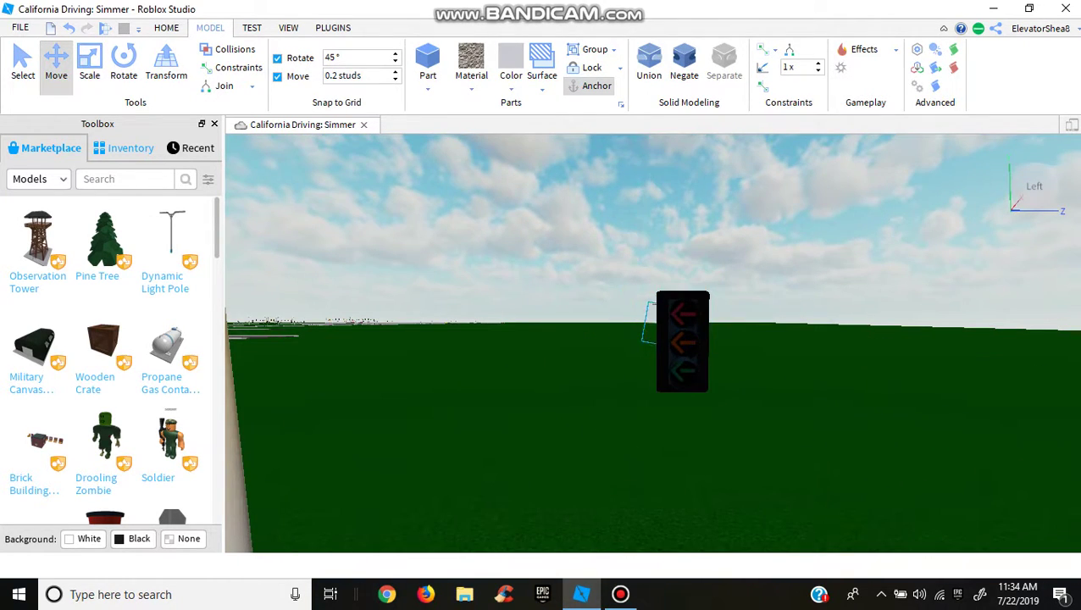
{"action": "left_click", "coordinate": [69, 28]}
Duplicate the left-arrow signal head and move the copy along the gray mast arm to near its bend
{"action": "right_click_drag", "start_coordinate": [543, 373], "coordinate": [627, 347]}
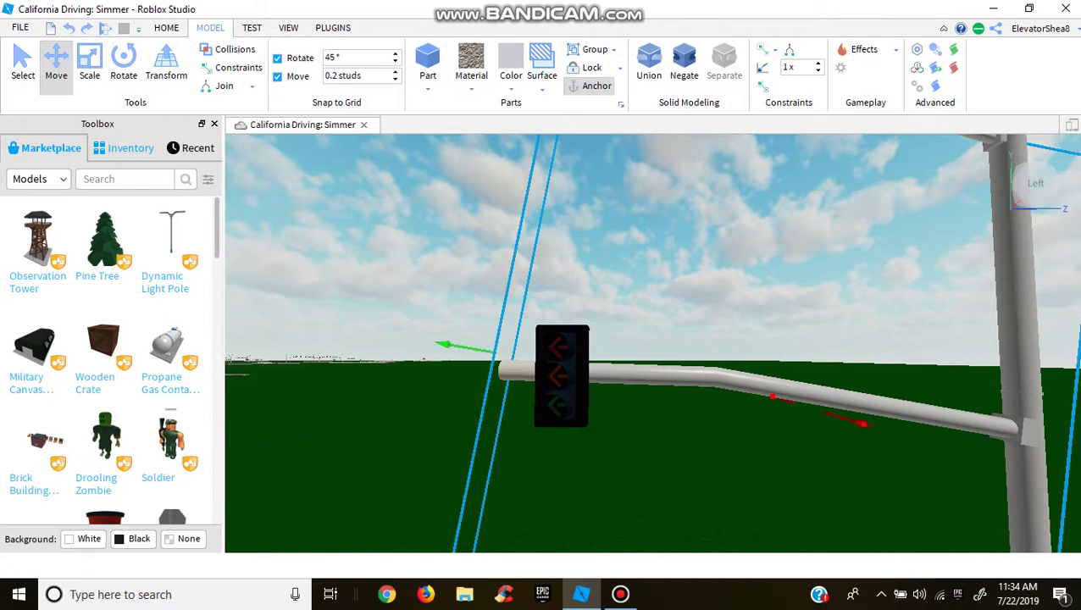
{"action": "right_click", "coordinate": [567, 401]}
{"action": "left_click", "coordinate": [610, 81]}
{"action": "key", "text": "d"}
{"action": "left_click_drag", "start_coordinate": [646, 370], "coordinate": [681, 370]}
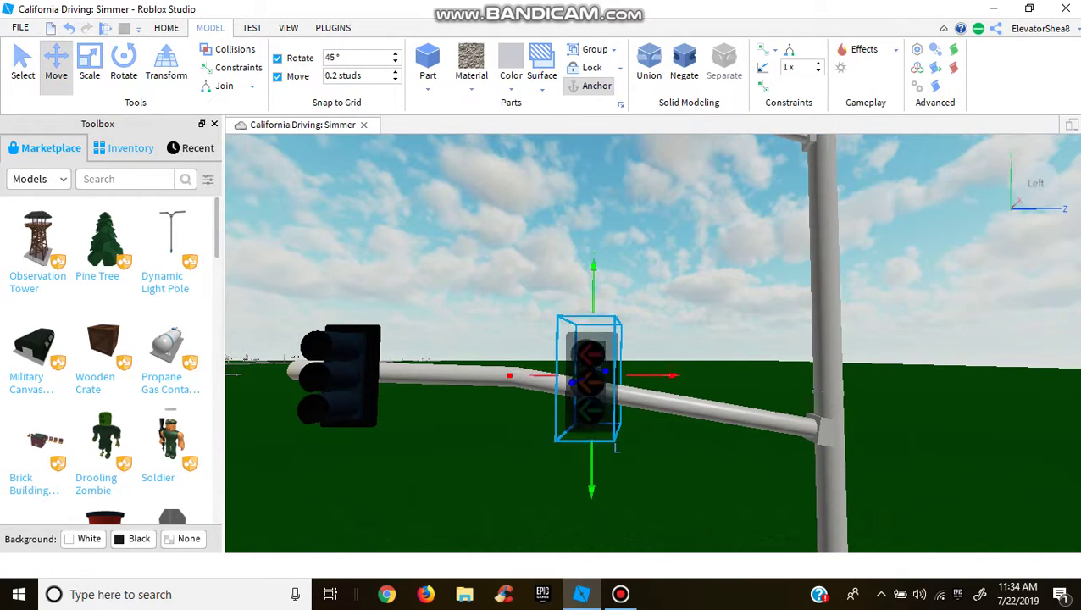
{"action": "key", "text": "a"}
{"action": "key", "text": "s"}
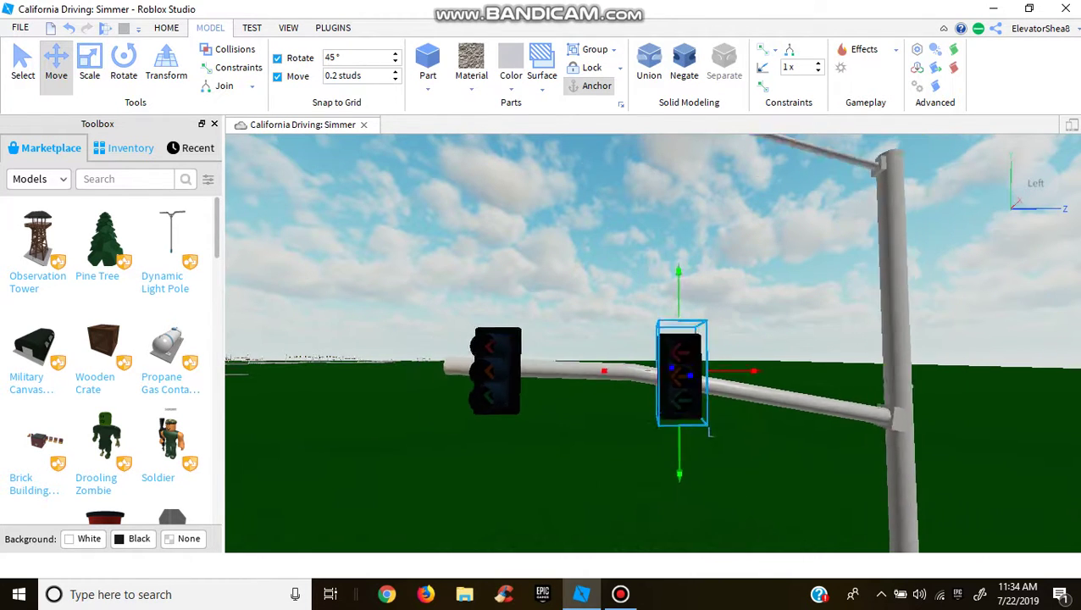
Duplicate the signal head at the tip of the gray mast arm and move the copy across to the tan pole
{"action": "left_click", "coordinate": [678, 416]}
{"action": "key", "text": "w"}
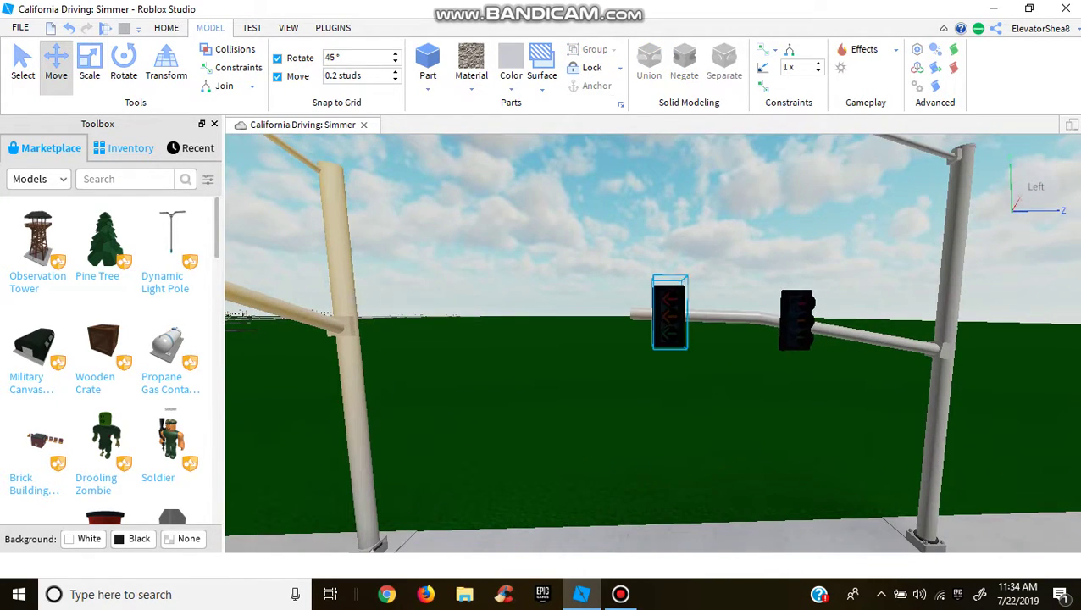
{"action": "right_click", "coordinate": [669, 316]}
{"action": "left_click", "coordinate": [720, 80]}
{"action": "right_click_drag", "start_coordinate": [653, 344], "coordinate": [593, 365]}
{"action": "key", "text": "a"}
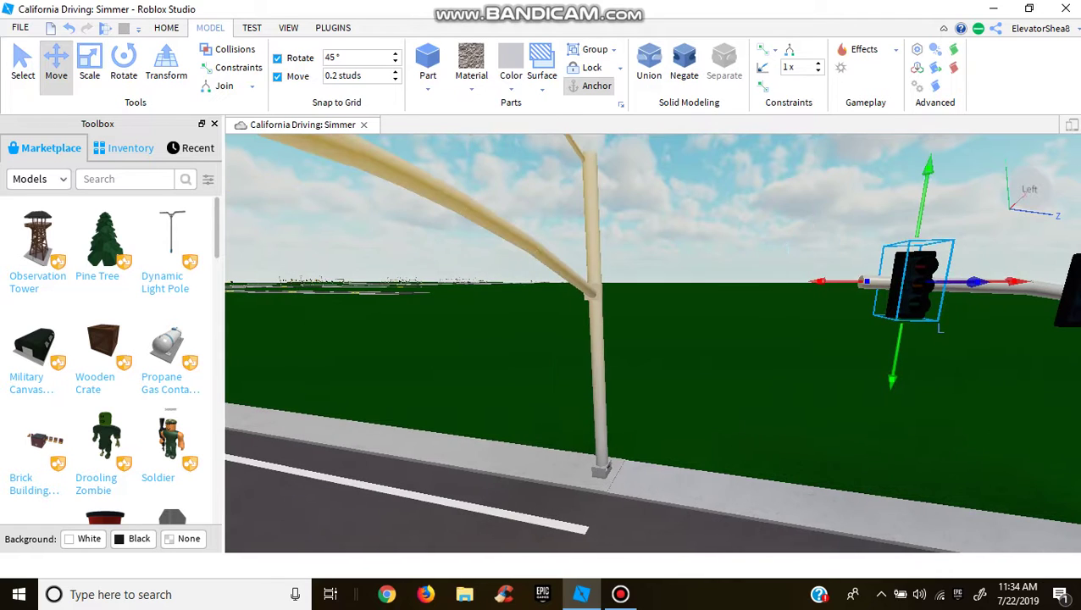
{"action": "key", "text": "w"}
{"action": "left_click_drag", "start_coordinate": [818, 281], "coordinate": [606, 264]}
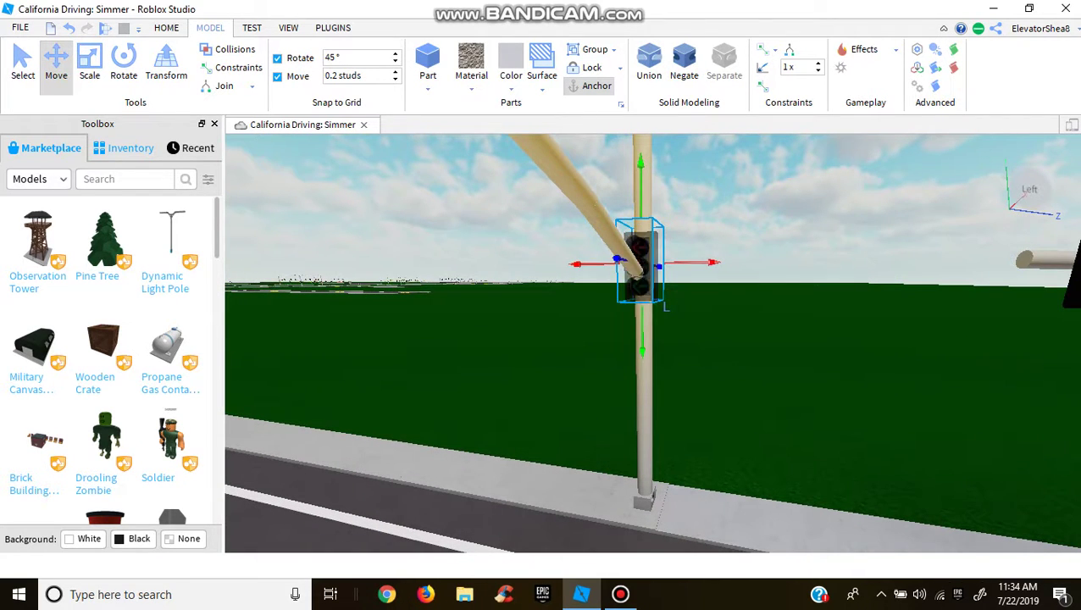
Place the copied signal head against the tan pole's shaft just below its mast arm
{"action": "key", "text": "d"}
{"action": "right_click_drag", "start_coordinate": [652, 344], "coordinate": [551, 356]}
{"action": "key", "text": "w"}
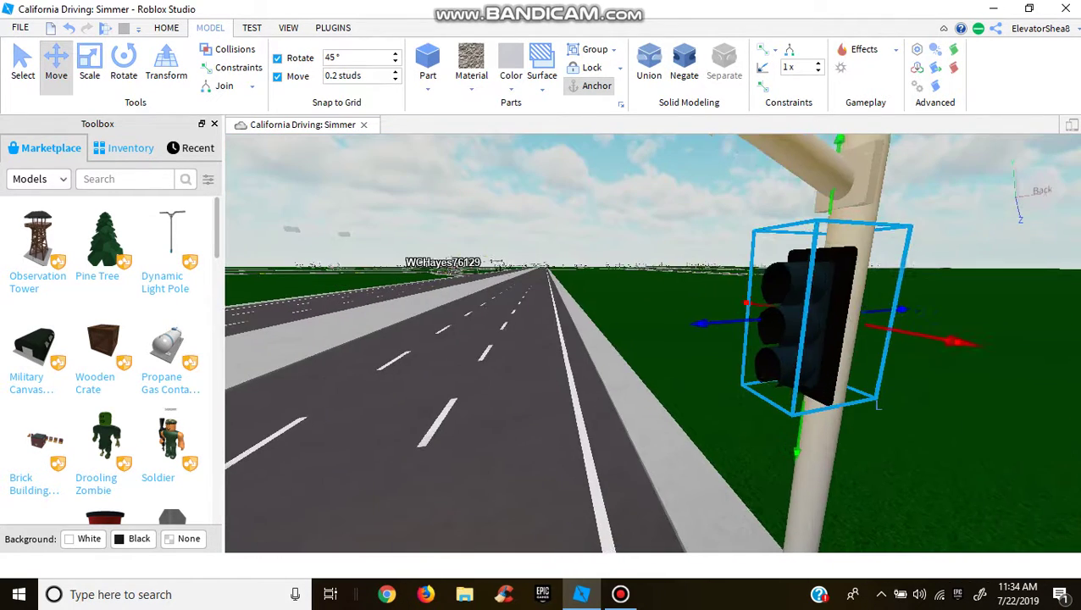
{"action": "key", "text": "d"}
{"action": "left_click_drag", "start_coordinate": [854, 341], "coordinate": [839, 338]}
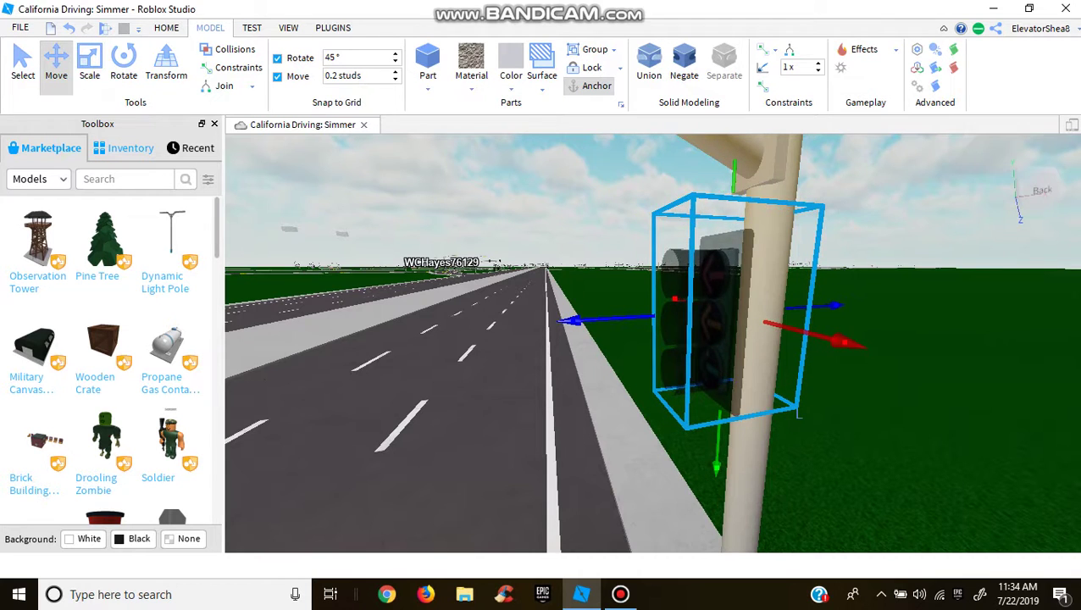
Rotate the left-arrow signal head mounted on the tan pole's shaft
{"action": "right_click_drag", "start_coordinate": [653, 344], "coordinate": [737, 389]}
{"action": "key", "text": "a"}
{"action": "key", "text": "w"}
{"action": "left_click", "coordinate": [124, 67]}
{"action": "left_click_drag", "start_coordinate": [466, 208], "coordinate": [384, 257]}
Deselect the signal head and check the placed heads on the tan and gray poles from across the intersection
{"action": "key", "text": "a"}
{"action": "right_click_drag", "start_coordinate": [652, 343], "coordinate": [610, 286]}
{"action": "key", "text": "w"}
{"action": "key", "text": "a"}
{"action": "key", "text": "d"}
{"action": "key", "text": "s"}
{"action": "key", "text": "w"}
{"action": "key", "text": "d"}
{"action": "key", "text": "s"}
{"action": "key", "text": "s"}
{"action": "key", "text": "a"}
{"action": "left_click", "coordinate": [426, 283]}
{"action": "key", "text": "s"}
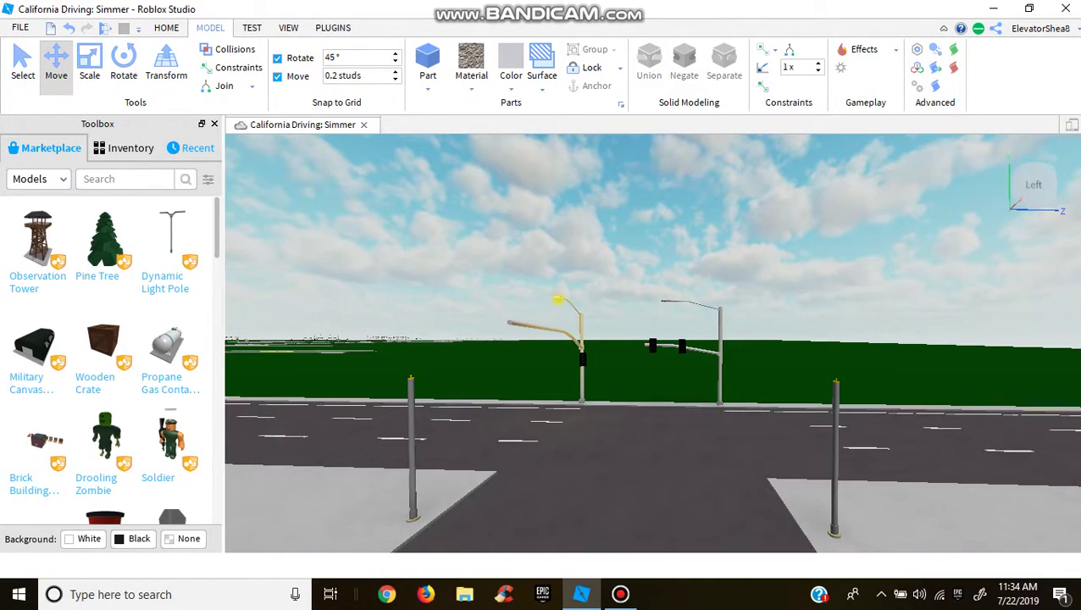
{"action": "key", "text": "w"}
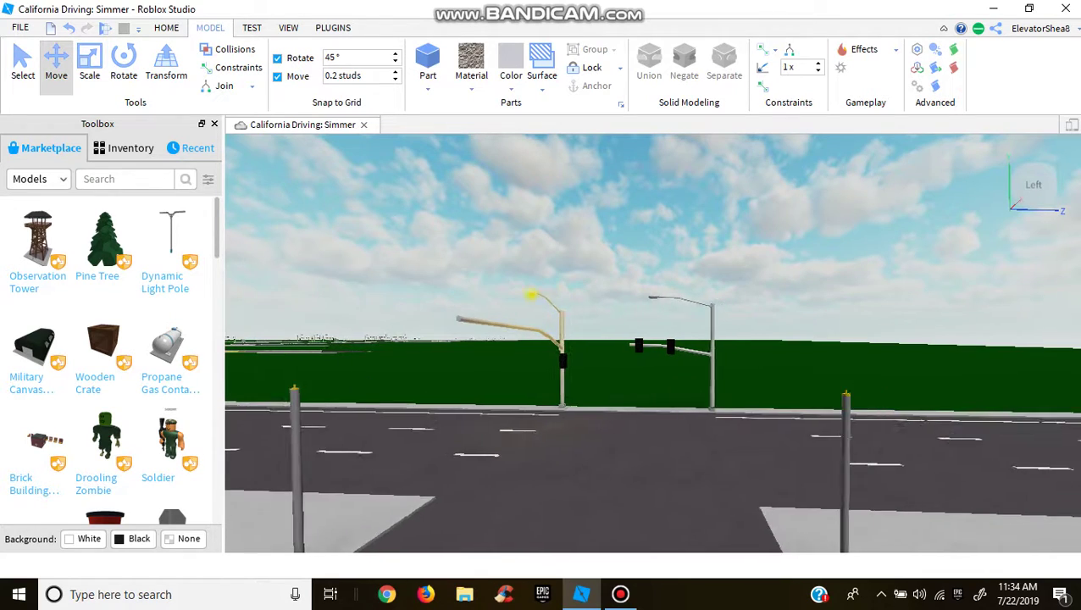
{"action": "key", "text": "w"}
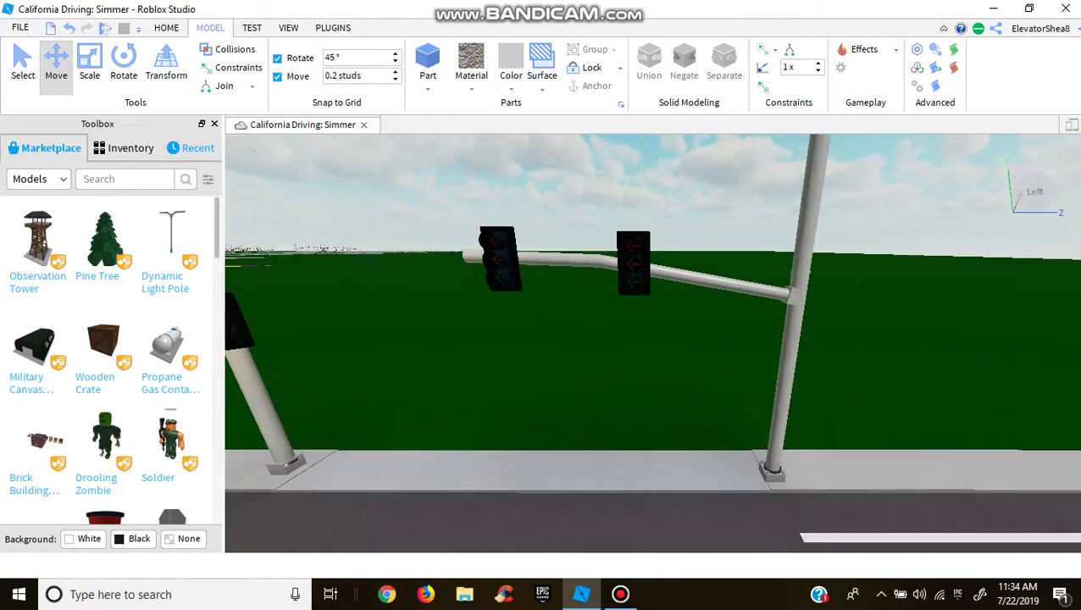
Return to the collection of traffic signal heads on the grass and copy a right-arrow signal head
{"action": "right_click_drag", "start_coordinate": [611, 287], "coordinate": [645, 292]}
{"action": "key", "text": "w"}
{"action": "key", "text": "w"}
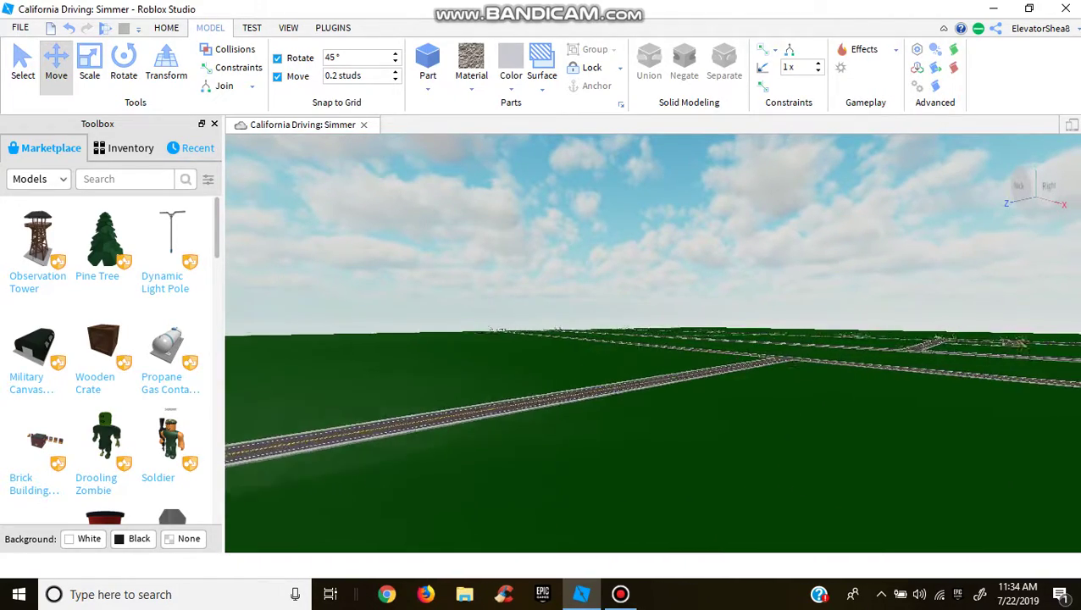
{"action": "key", "text": "w"}
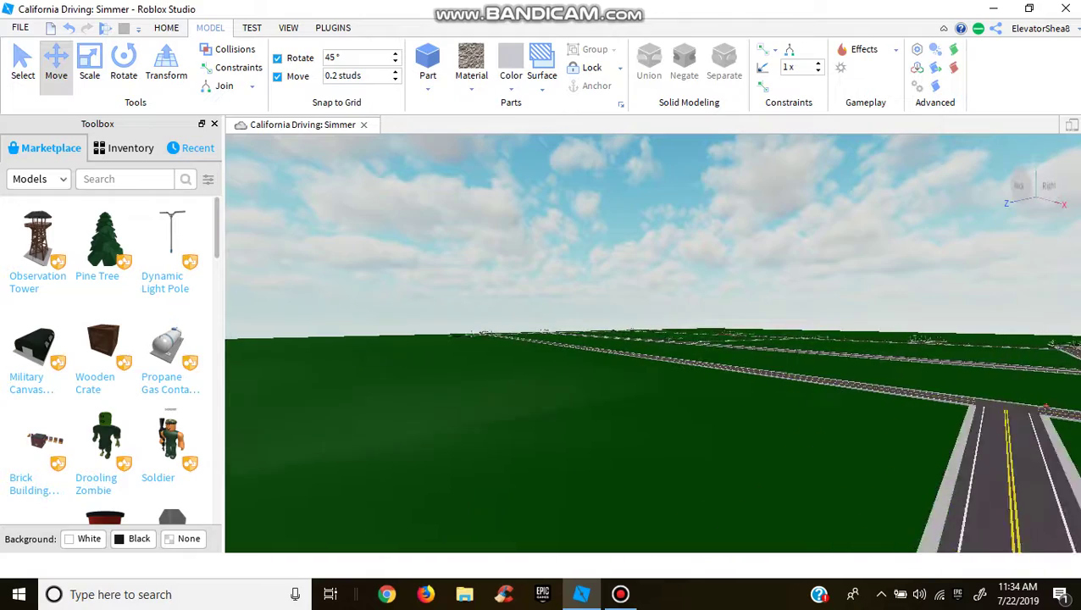
{"action": "key", "text": "a"}
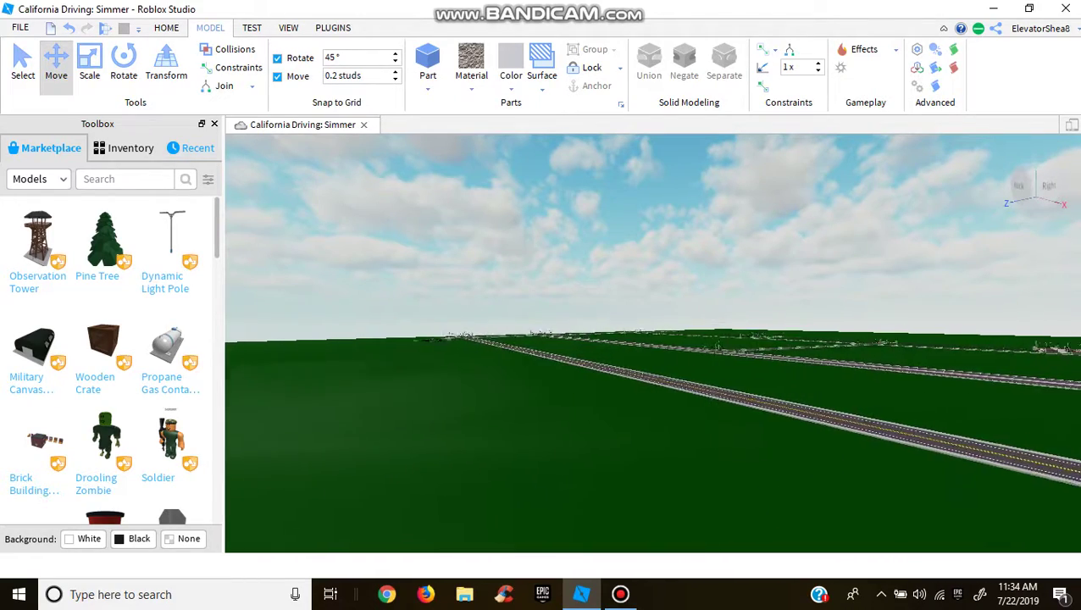
{"action": "key", "text": "d"}
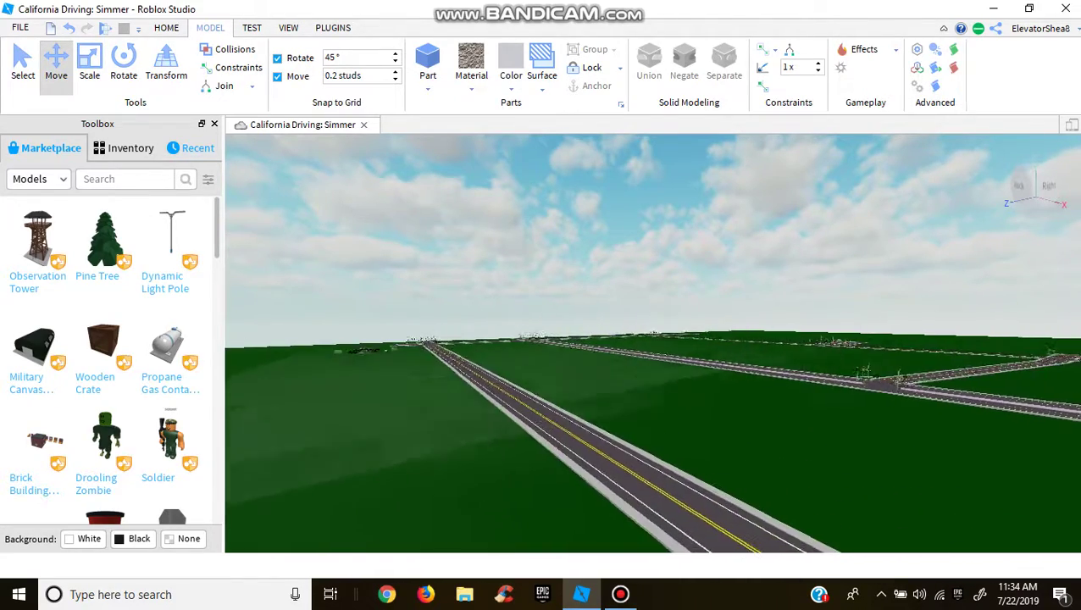
{"action": "key", "text": "a"}
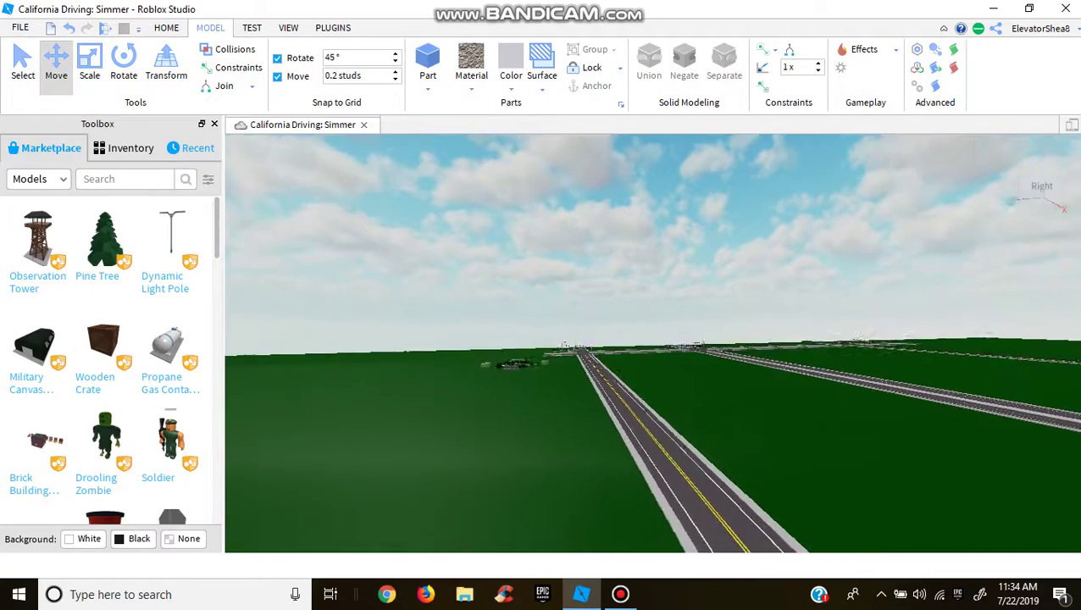
{"action": "key", "text": "w"}
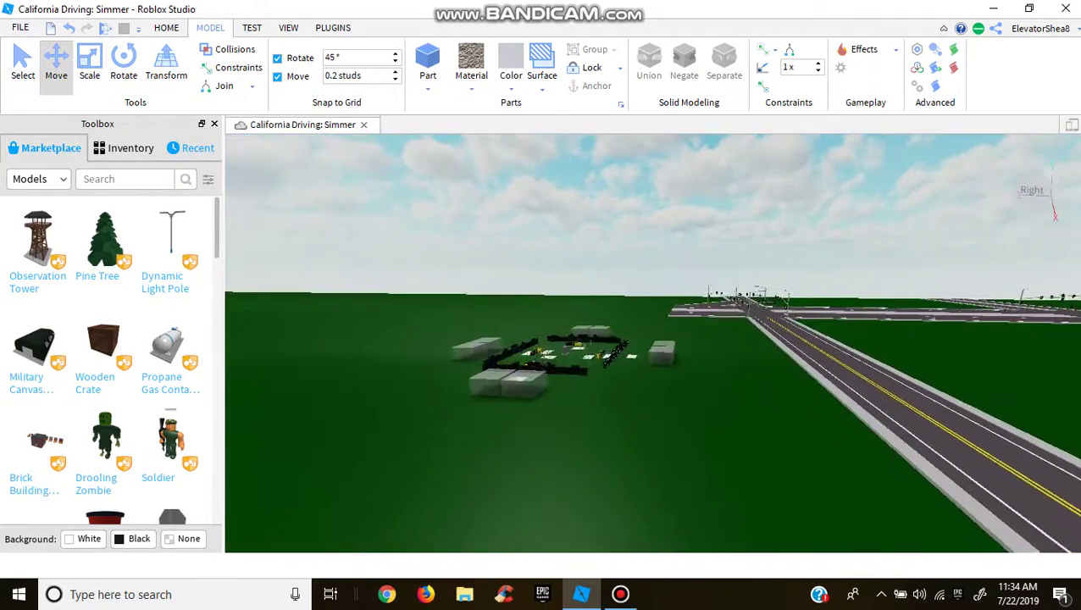
{"action": "key", "text": "w"}
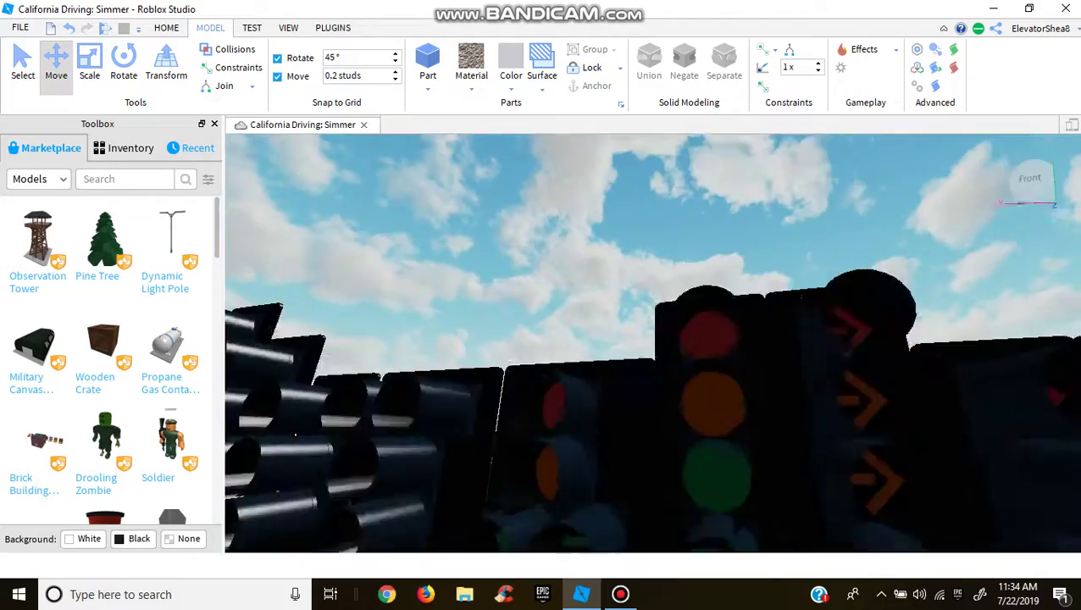
{"action": "key", "text": "s"}
{"action": "key", "text": "w"}
{"action": "right_click", "coordinate": [739, 339]}
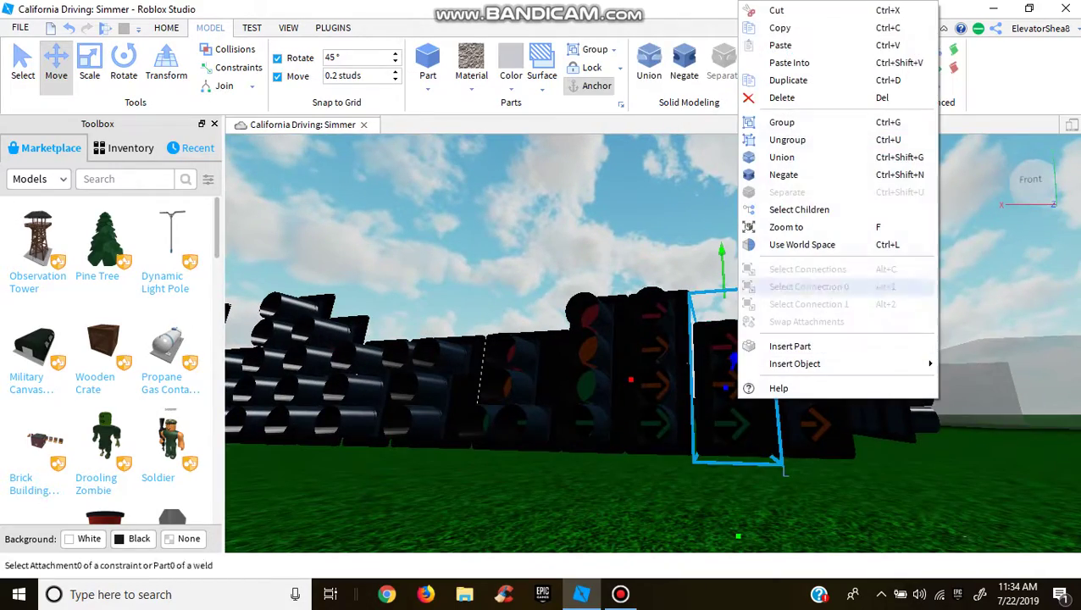
{"action": "left_click", "coordinate": [781, 28]}
Return to the divided-road intersection and delete the left-arrow signal head near the bend of the gray mast arm
{"action": "key", "text": "w"}
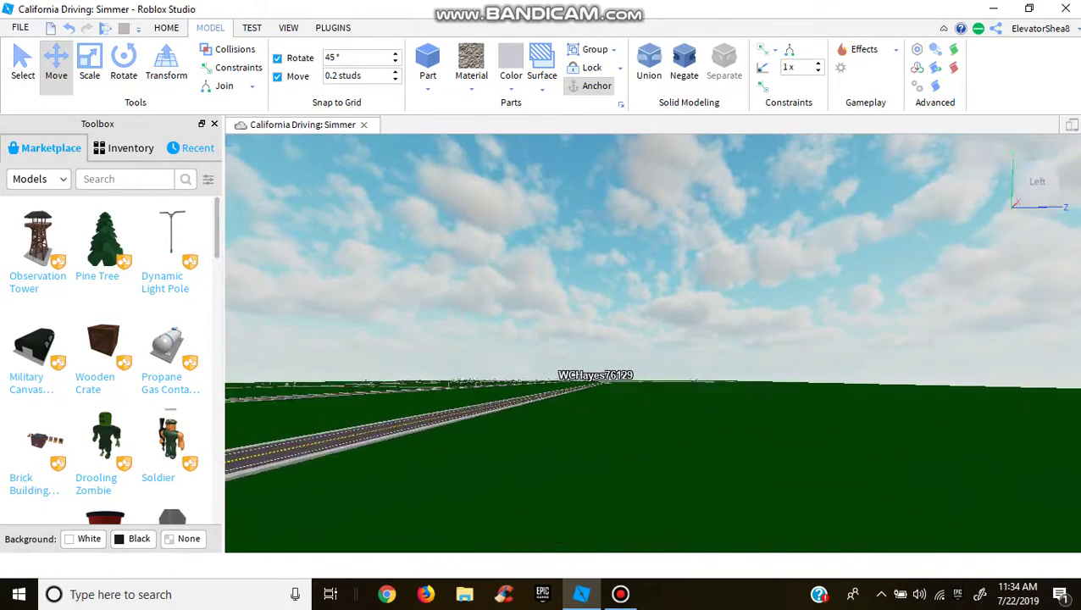
{"action": "key", "text": "e"}
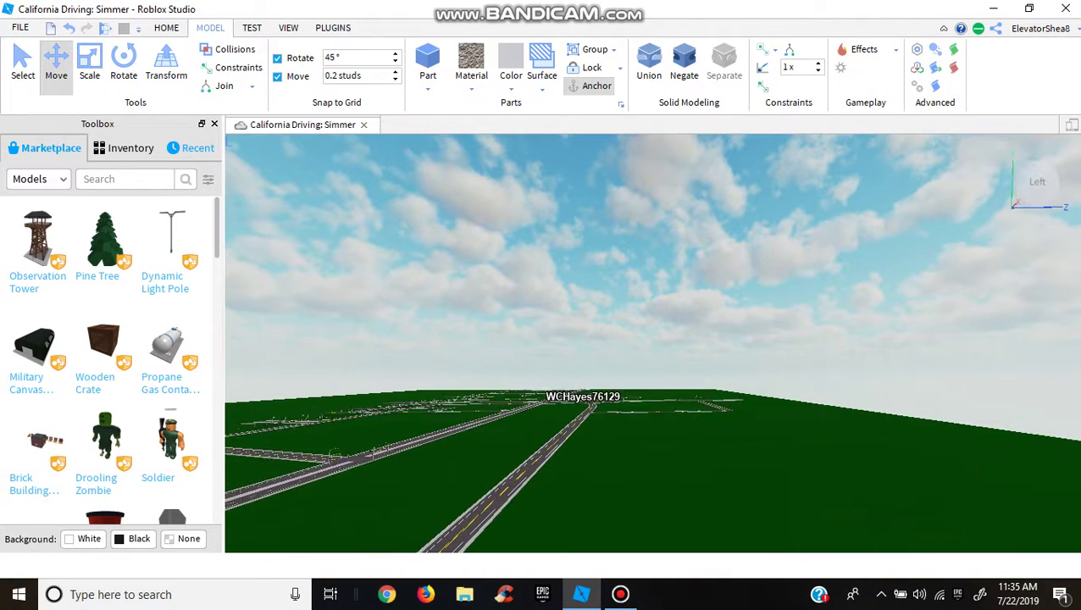
{"action": "right_click_drag", "start_coordinate": [652, 344], "coordinate": [696, 401]}
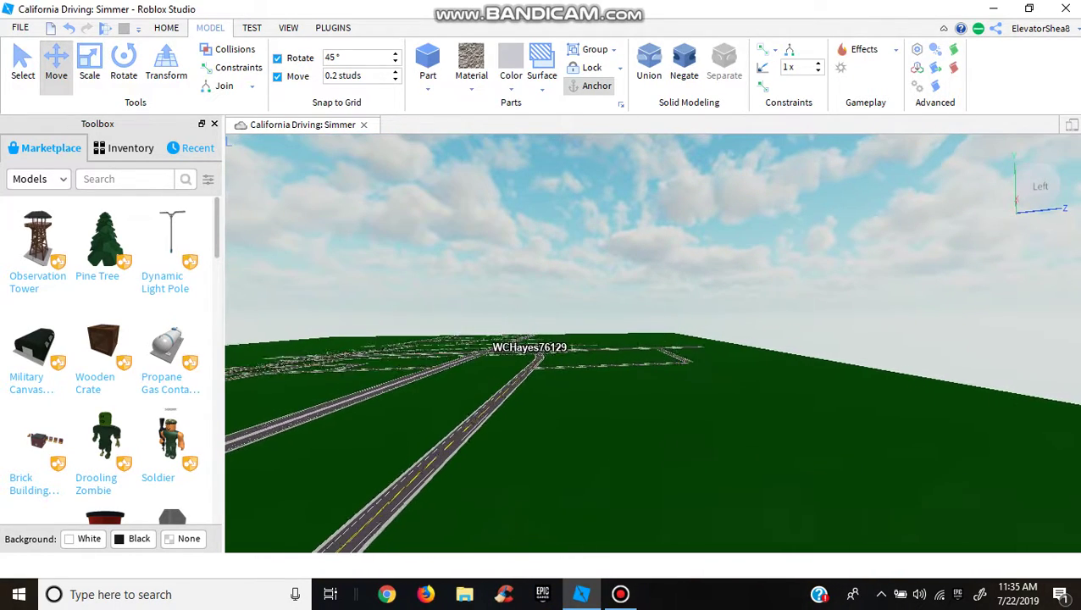
{"action": "key", "text": "w"}
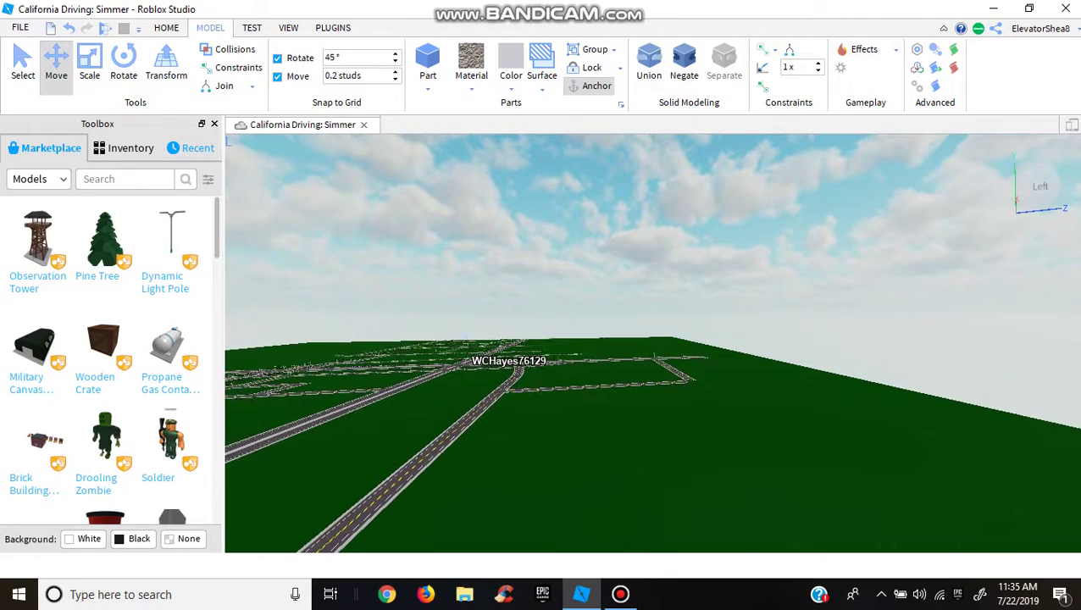
{"action": "key", "text": "w"}
{"action": "right_click_drag", "start_coordinate": [652, 343], "coordinate": [629, 407]}
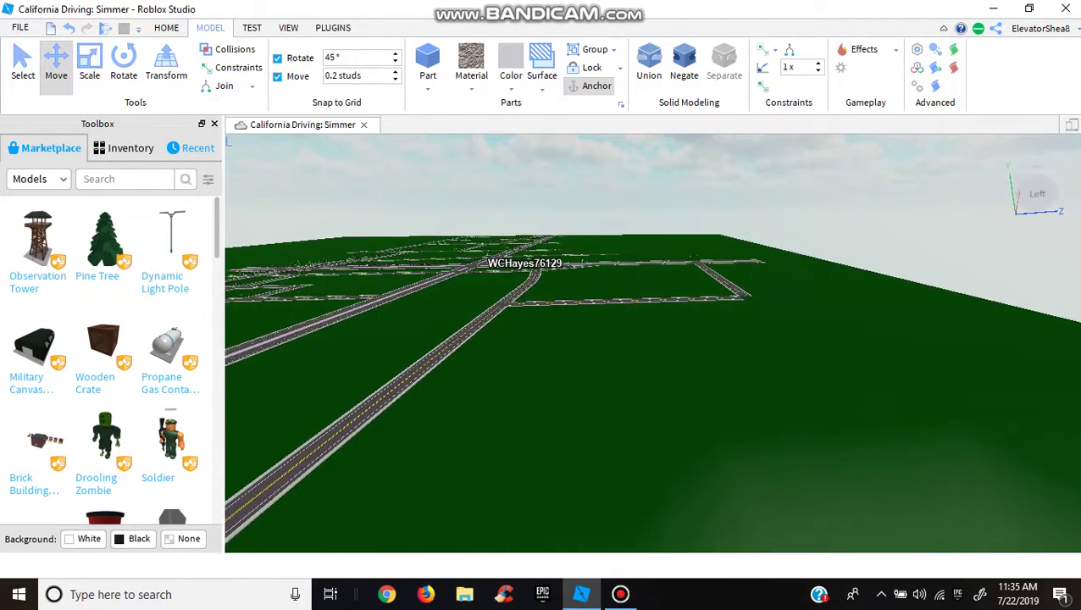
{"action": "key", "text": "w"}
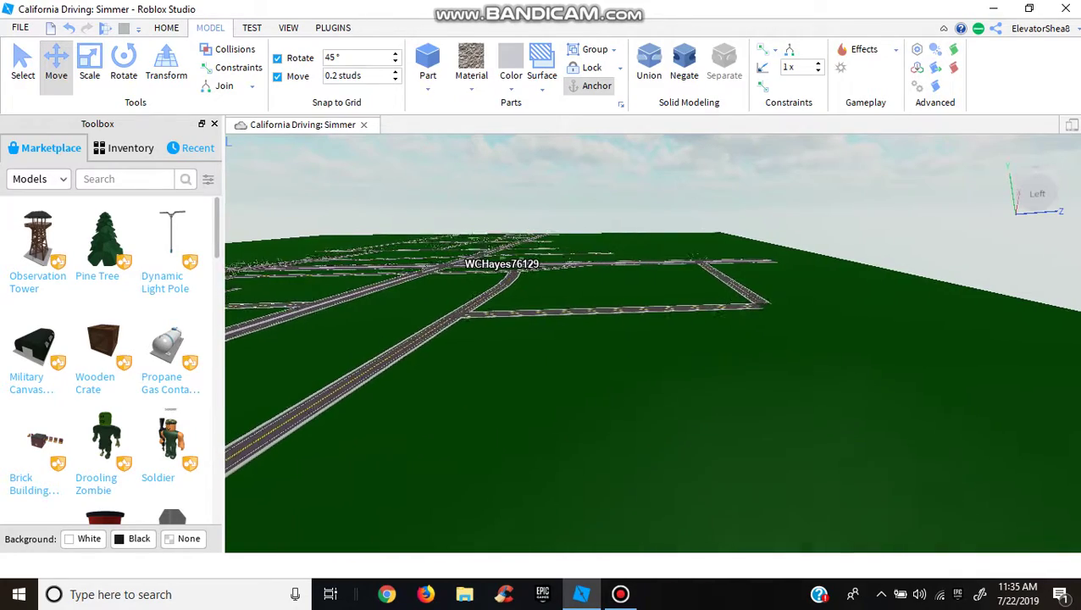
{"action": "key", "text": "w"}
{"action": "key", "text": "w"}
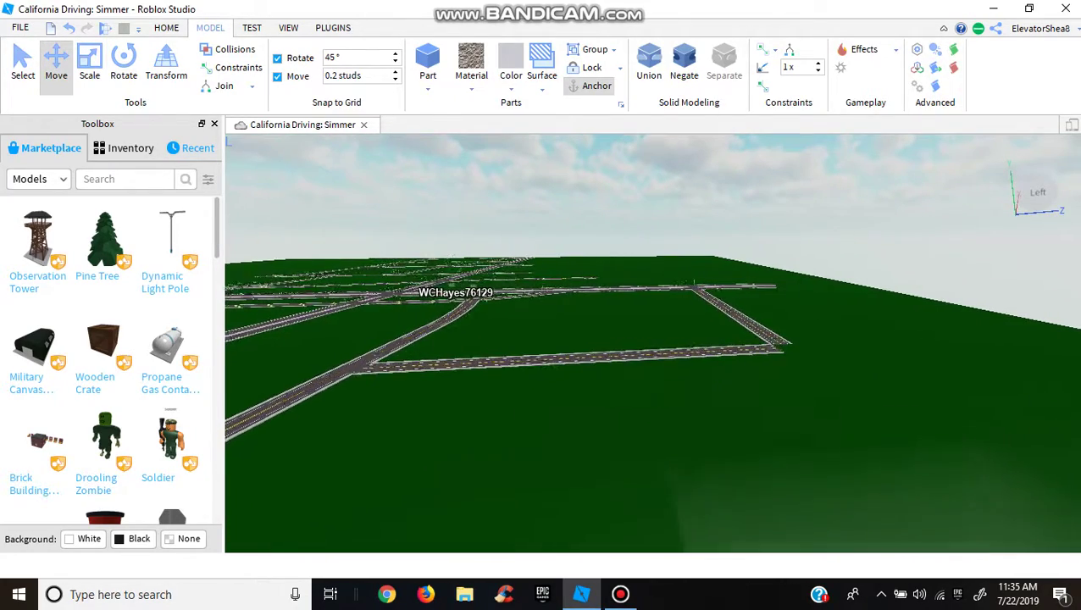
{"action": "key", "text": "w"}
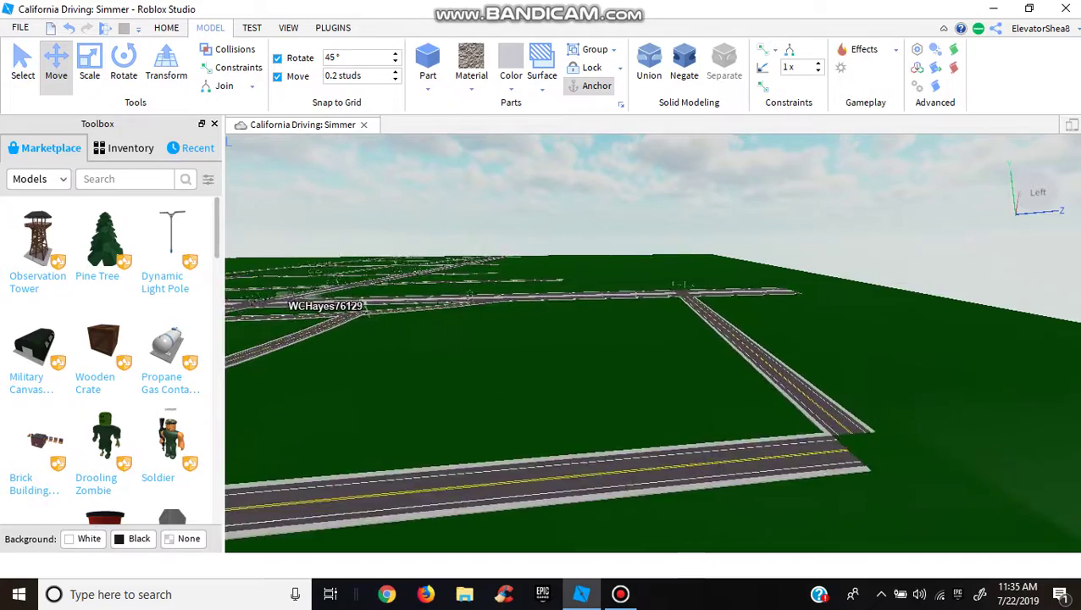
{"action": "key", "text": "w"}
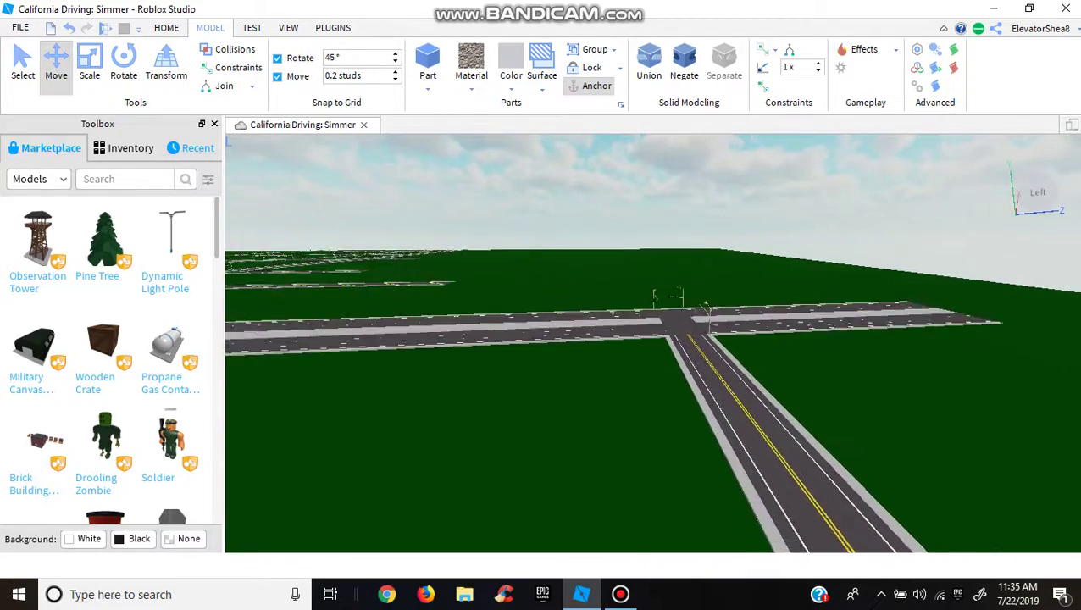
{"action": "key", "text": "w"}
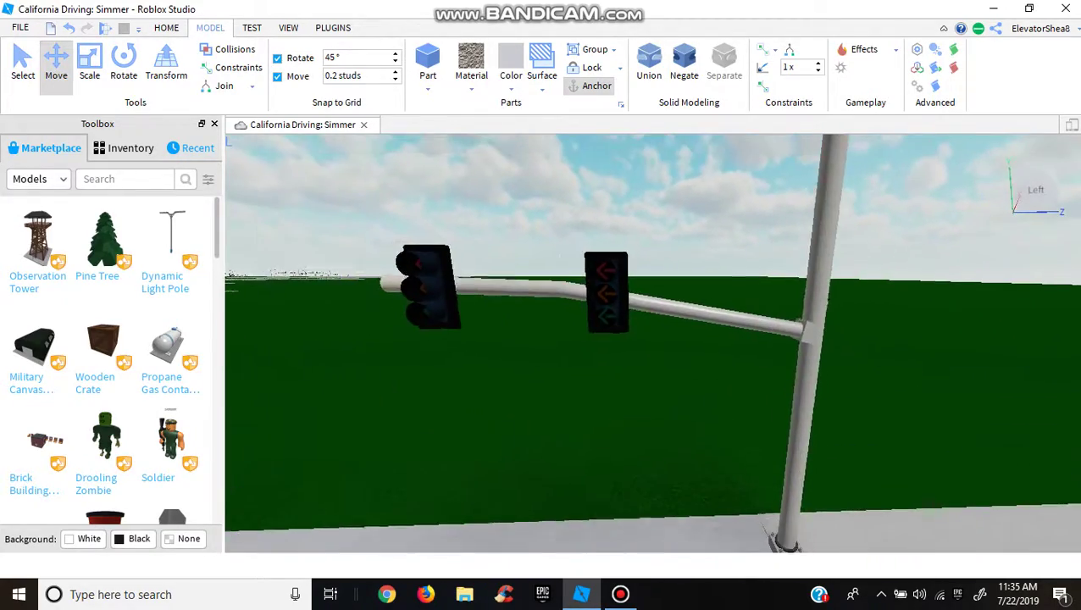
{"action": "left_click", "coordinate": [611, 292]}
{"action": "right_click", "coordinate": [624, 297]}
{"action": "left_click", "coordinate": [669, 98]}
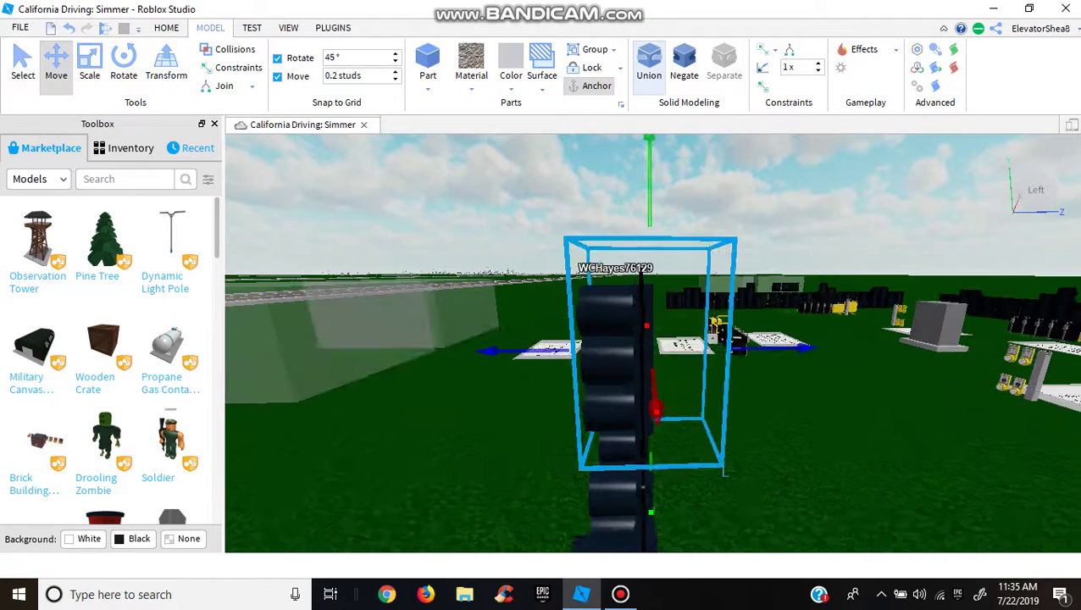
Rotate the pasted right-arrow signal head and move it from the collection onto the gray mast arm near its bend at the divided-road intersection
{"action": "right_click_drag", "start_coordinate": [653, 343], "coordinate": [576, 310]}
{"action": "key", "text": "w"}
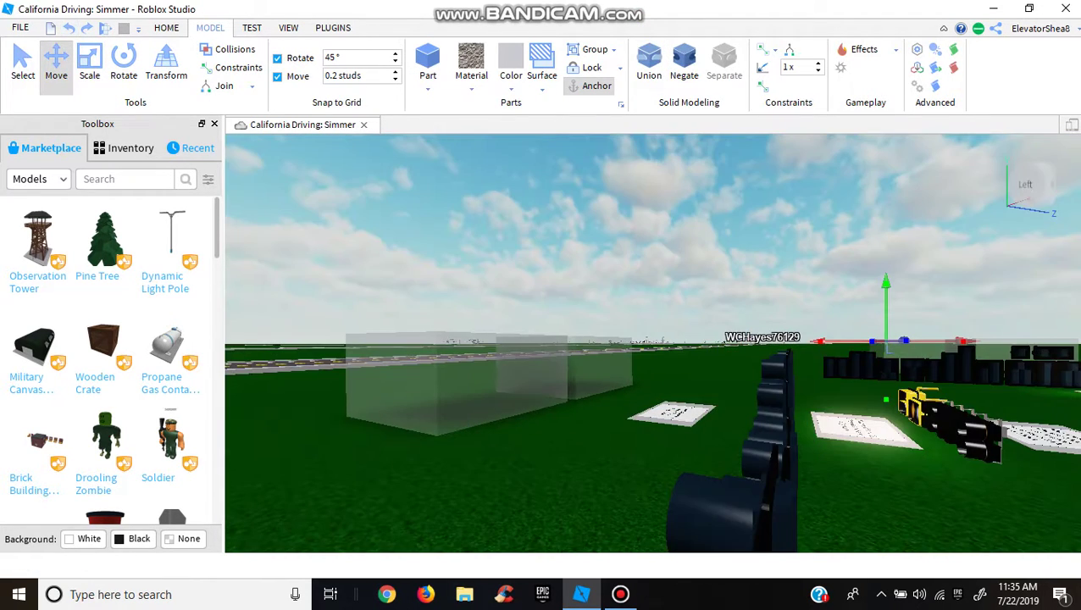
{"action": "key", "text": "w"}
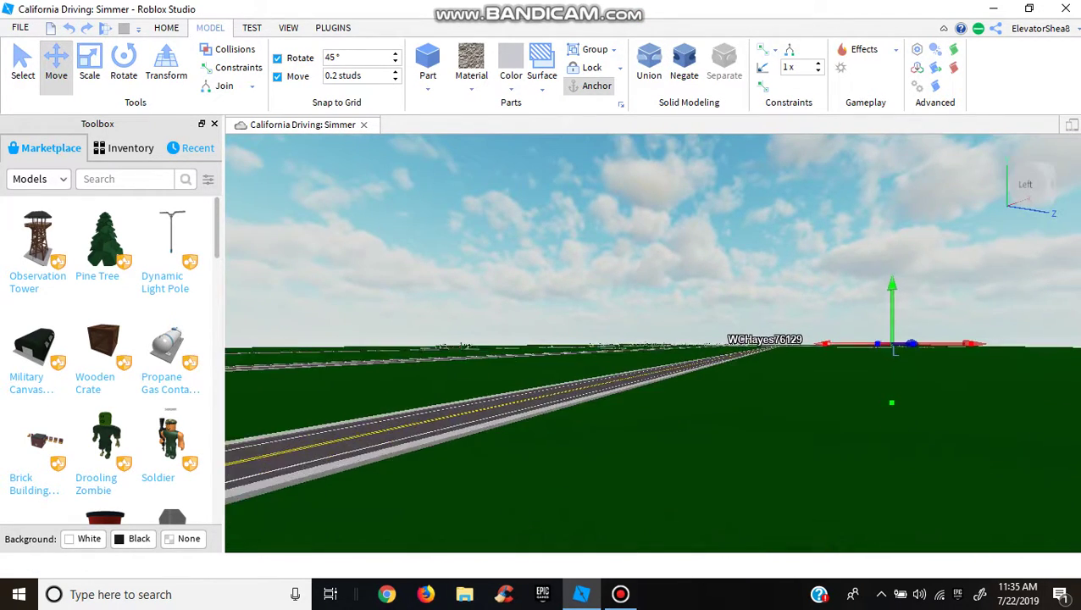
{"action": "right_click_drag", "start_coordinate": [652, 343], "coordinate": [737, 370]}
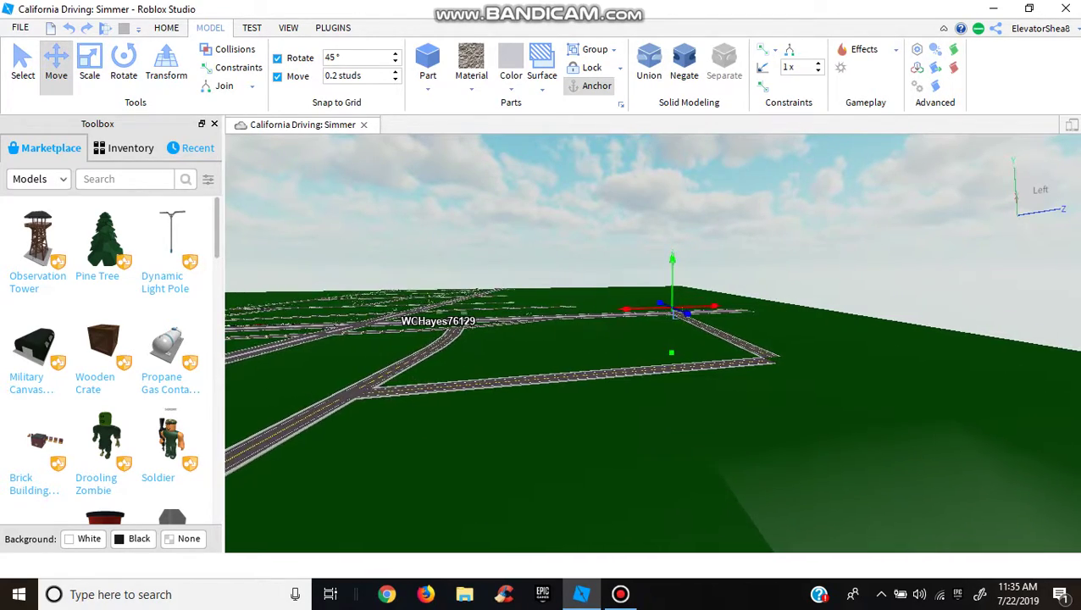
{"action": "key", "text": "w"}
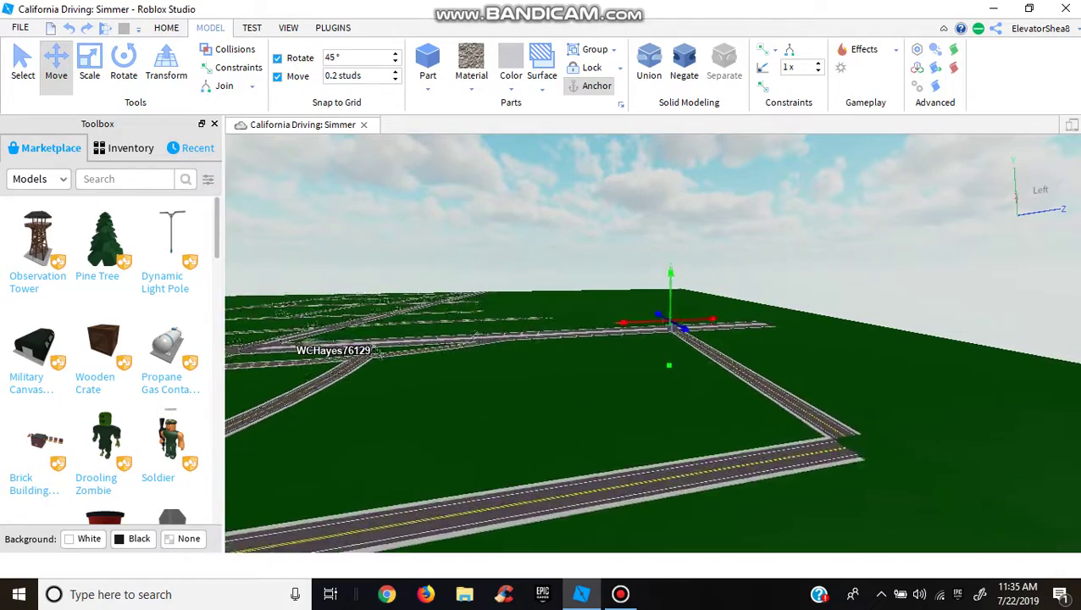
{"action": "key", "text": "w"}
{"action": "right_click_drag", "start_coordinate": [653, 343], "coordinate": [615, 360]}
{"action": "key", "text": "w"}
{"action": "key", "text": "w"}
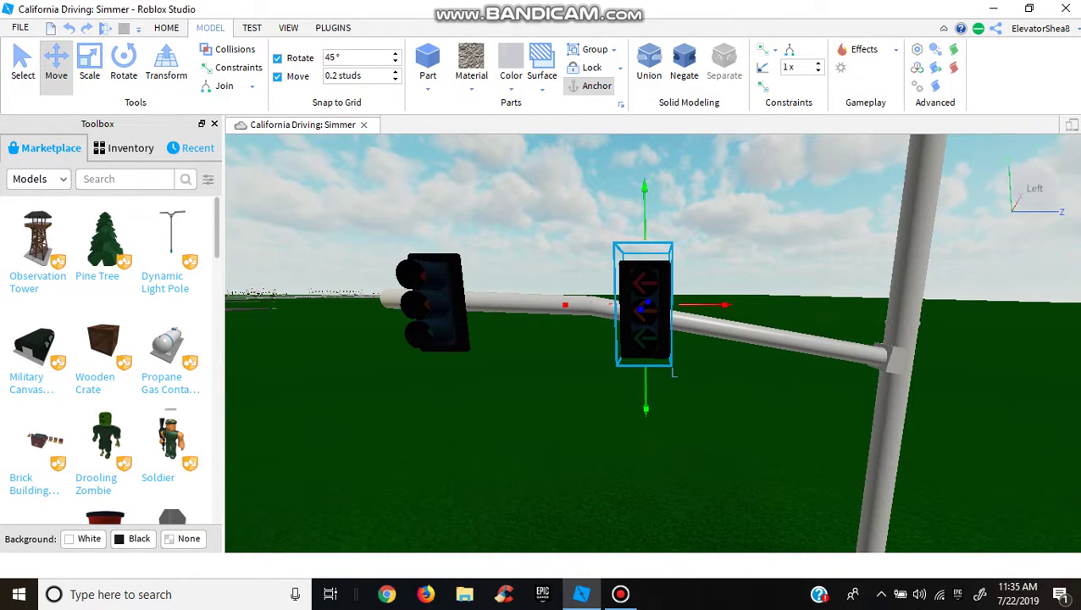
Paste another right-arrow signal head, go to it in the grass collection and copy it
{"action": "right_click", "coordinate": [628, 399]}
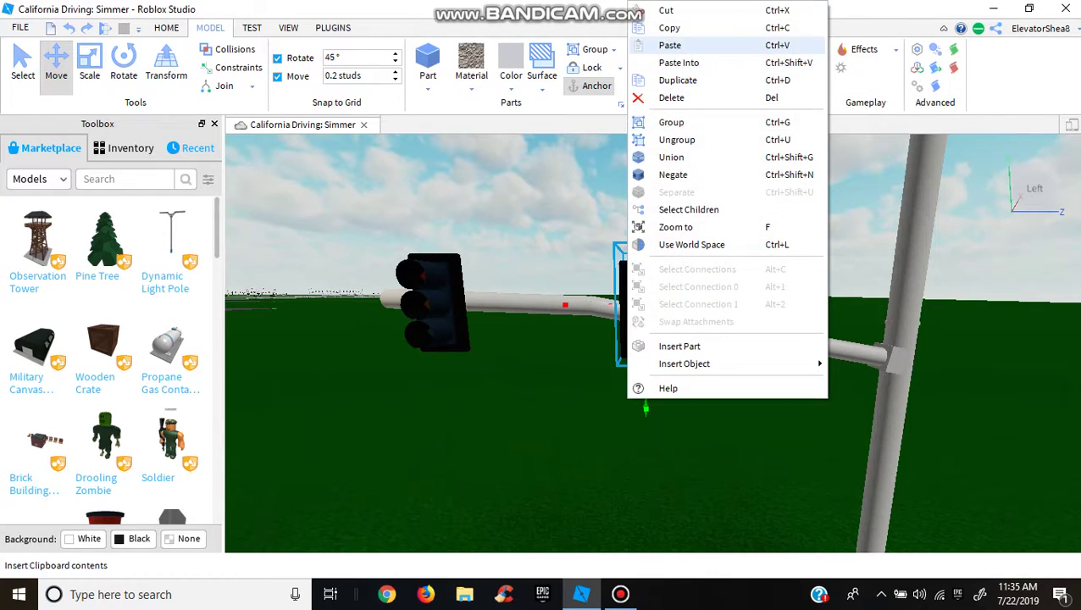
{"action": "left_click", "coordinate": [670, 46]}
{"action": "key", "text": "f"}
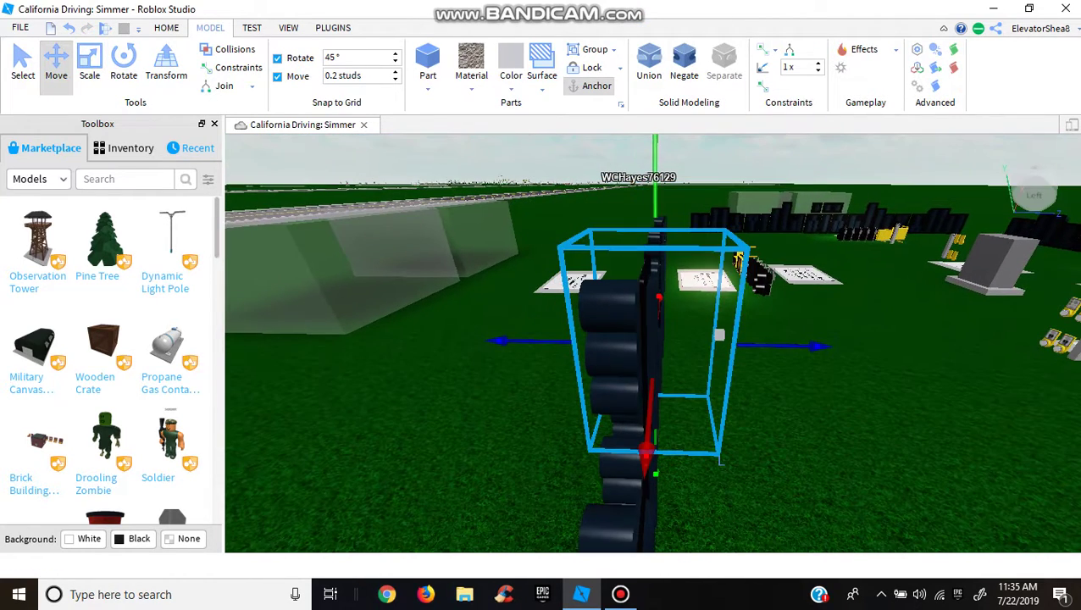
{"action": "right_click", "coordinate": [633, 400]}
{"action": "left_click", "coordinate": [675, 28]}
Rotate the newly pasted right-arrow signal head and move it from the collection to the gray pole at the divided-road intersection
{"action": "left_click_drag", "start_coordinate": [635, 356], "coordinate": [671, 206]}
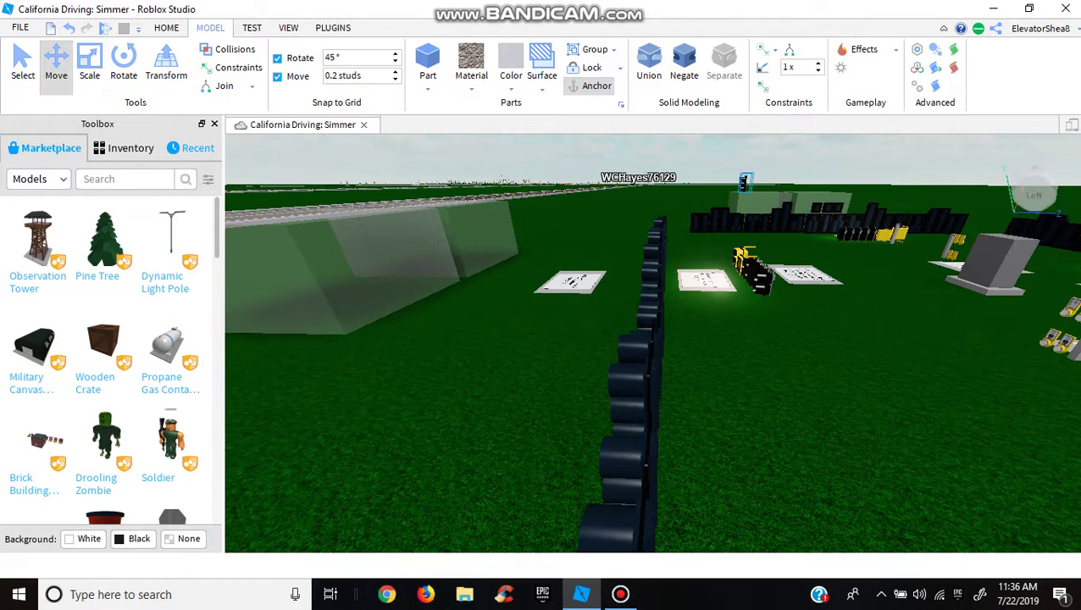
{"action": "key", "text": "f"}
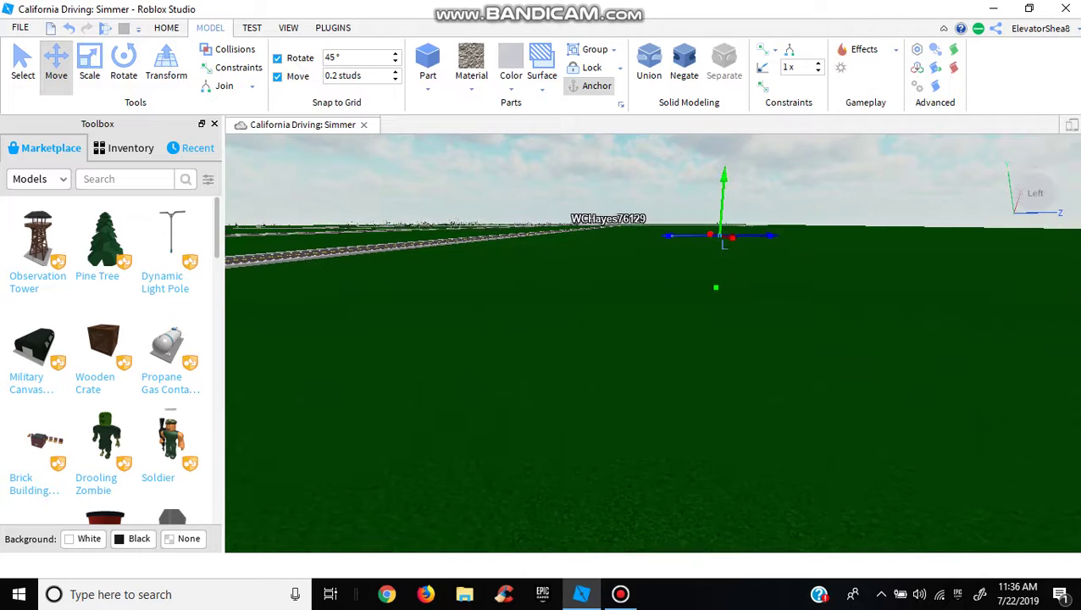
{"action": "scroll", "coordinate": [727, 203], "scroll_direction": "up", "scroll_amount": 6}
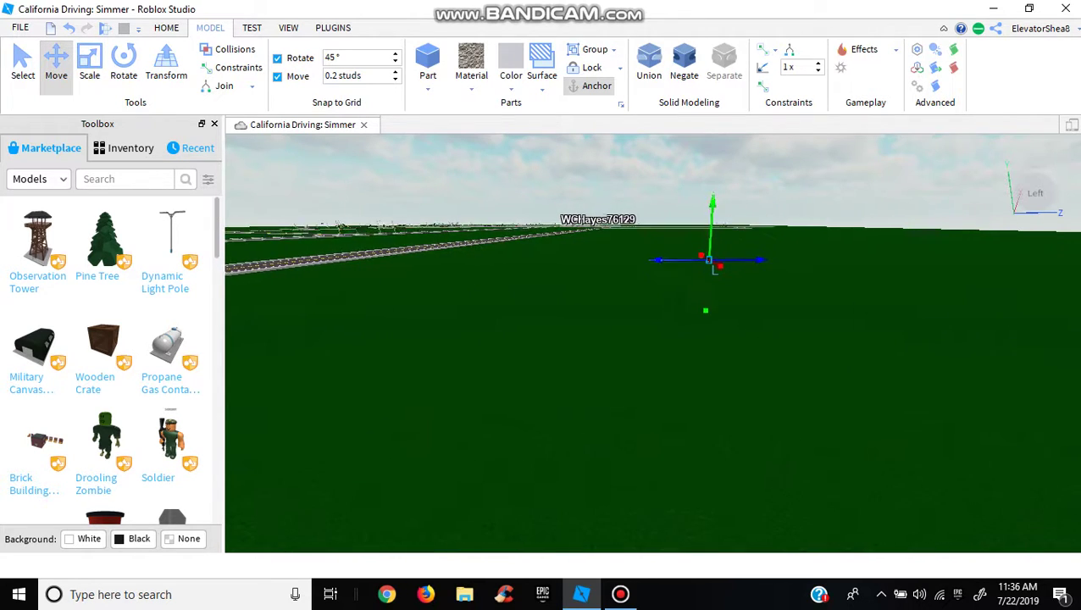
{"action": "scroll", "coordinate": [727, 210], "scroll_direction": "up", "scroll_amount": 3}
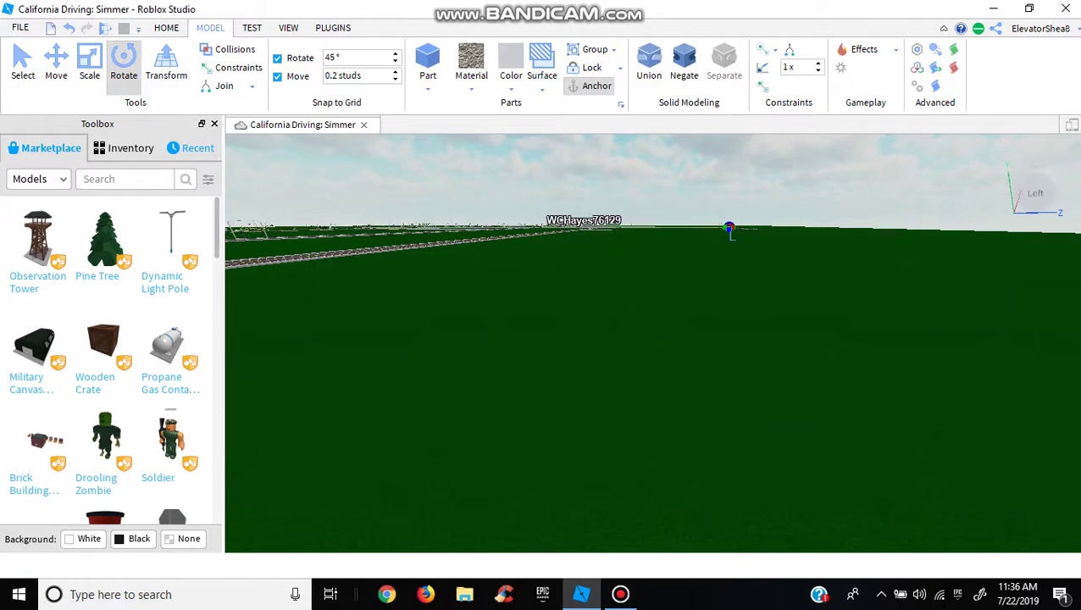
{"action": "right_click_drag", "start_coordinate": [653, 343], "coordinate": [653, 307]}
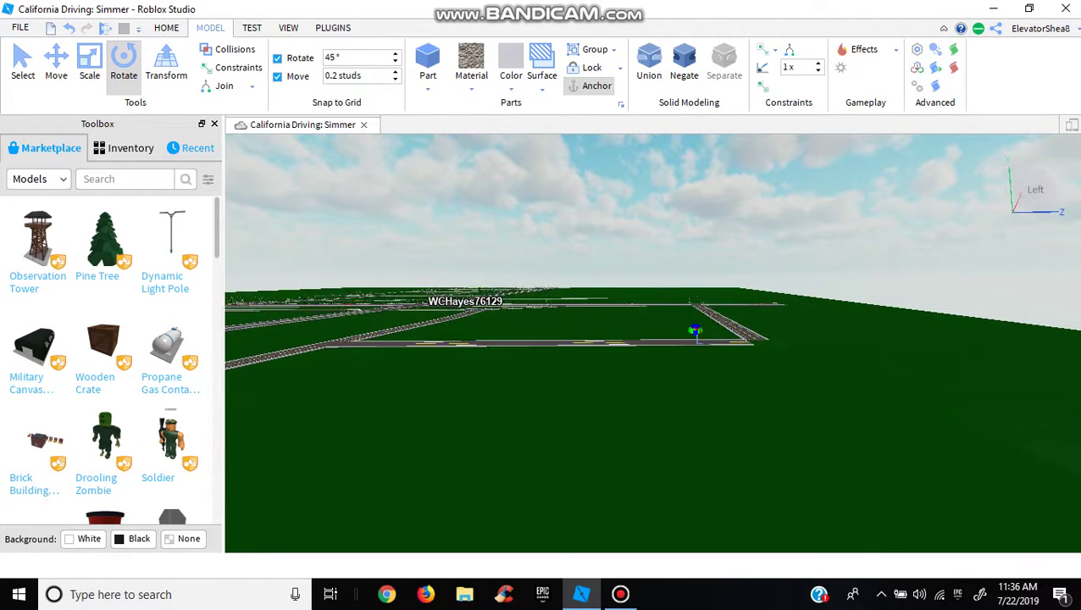
{"action": "key", "text": "w"}
{"action": "key", "text": "w"}
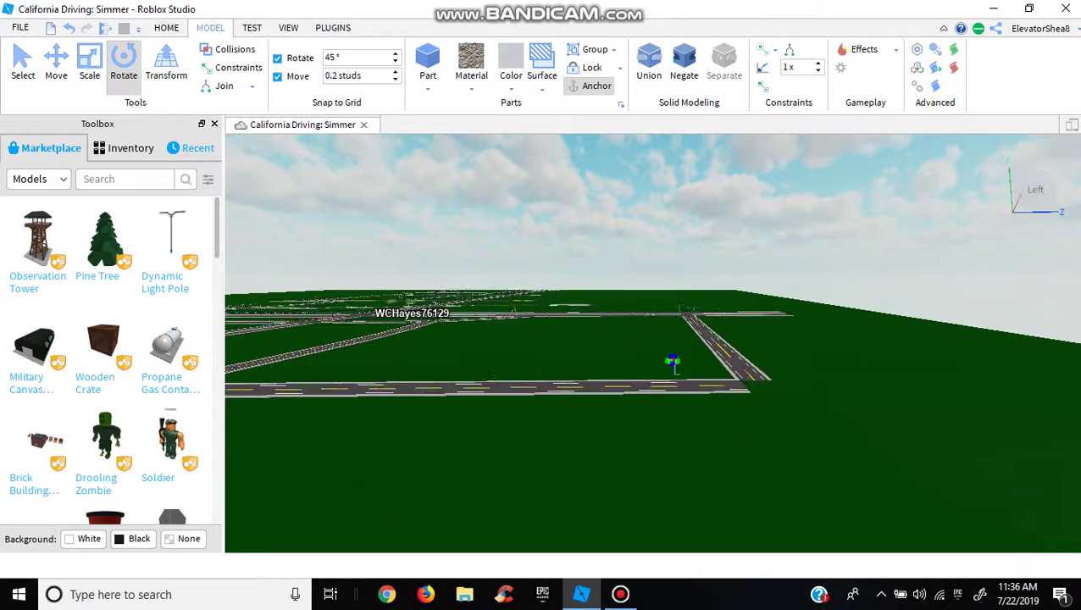
{"action": "key", "text": "w"}
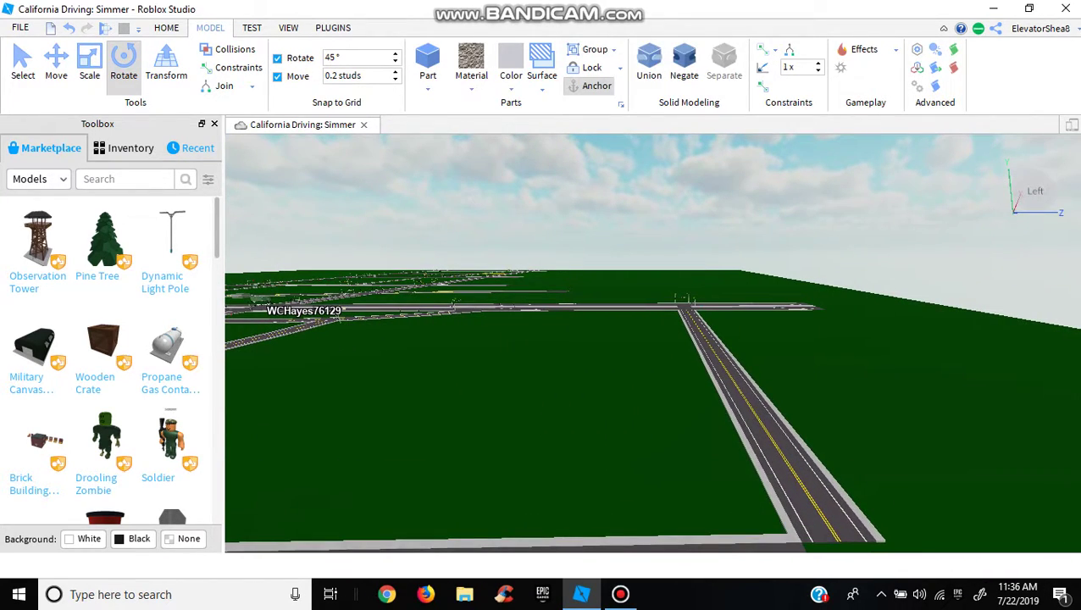
{"action": "key", "text": "w"}
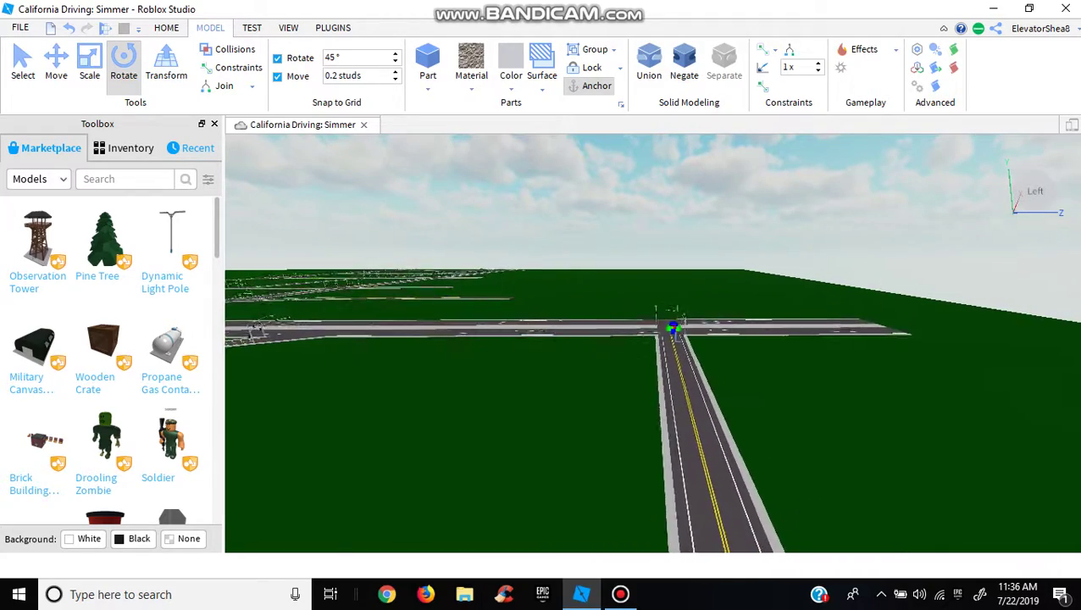
{"action": "key", "text": "w"}
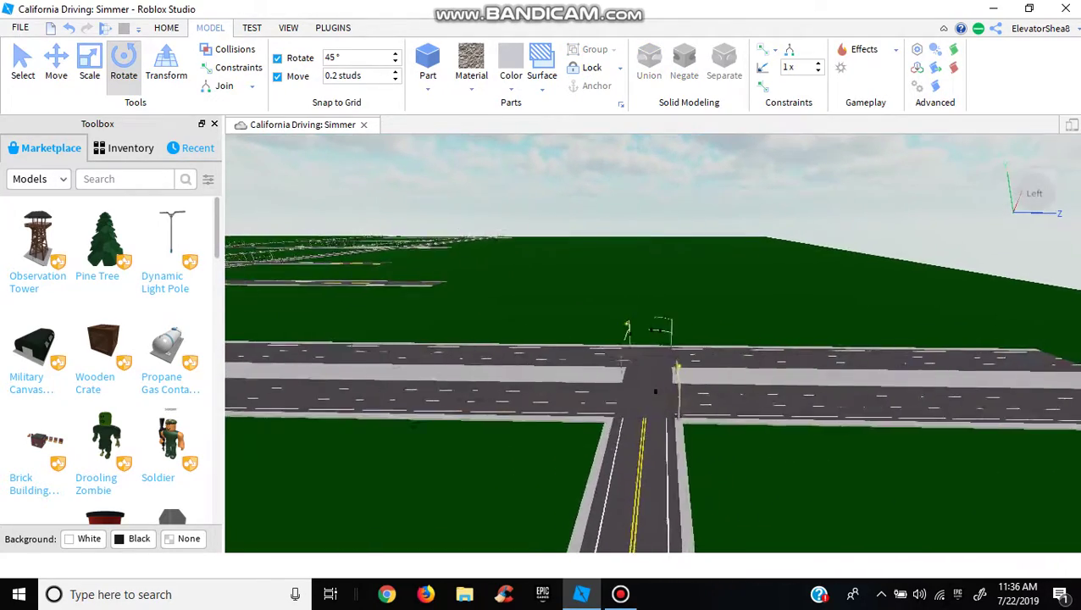
{"action": "key", "text": "w"}
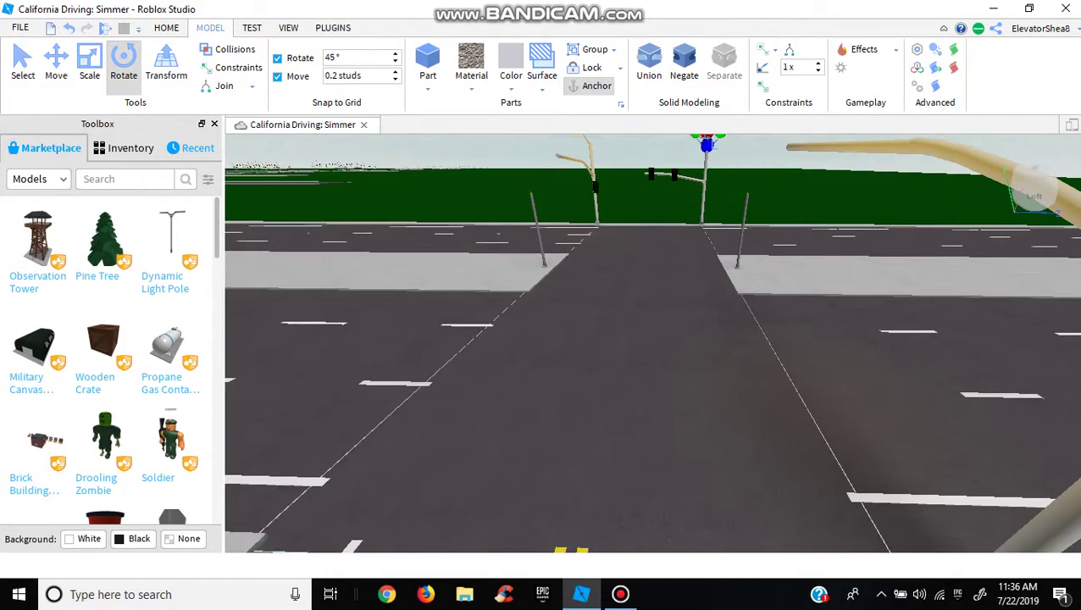
Align the right-arrow signal head with the gray pole and lower it onto the shaft just below the mast arm
{"action": "key", "text": "w"}
{"action": "right_click_drag", "start_coordinate": [652, 343], "coordinate": [716, 379]}
{"action": "key", "text": "s"}
{"action": "key", "text": "w"}
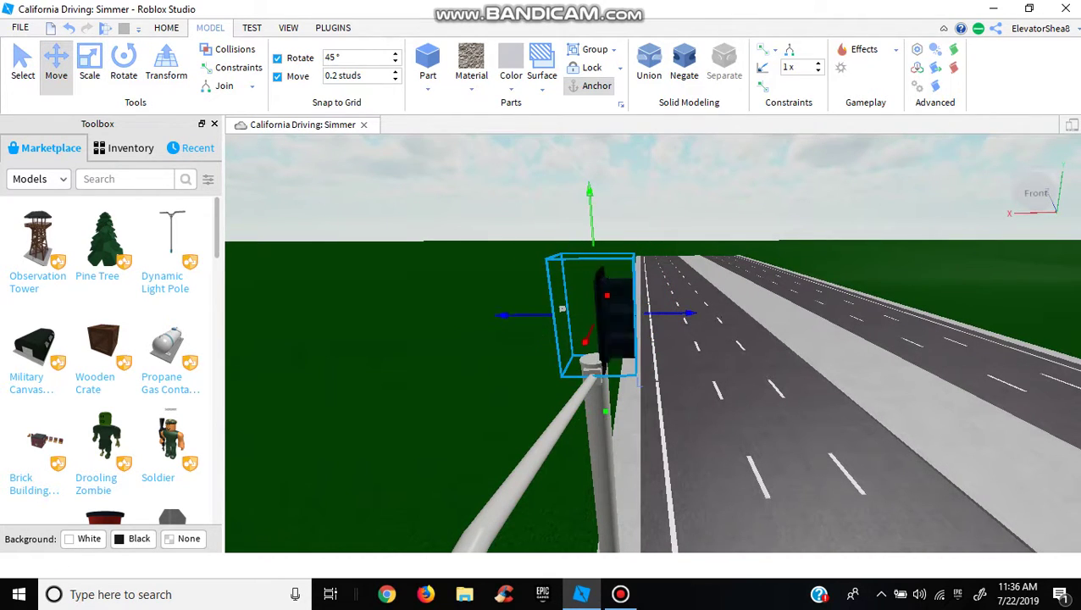
{"action": "key", "text": "w"}
{"action": "right_click_drag", "start_coordinate": [562, 308], "coordinate": [420, 275]}
{"action": "key", "text": "s"}
{"action": "key", "text": "w"}
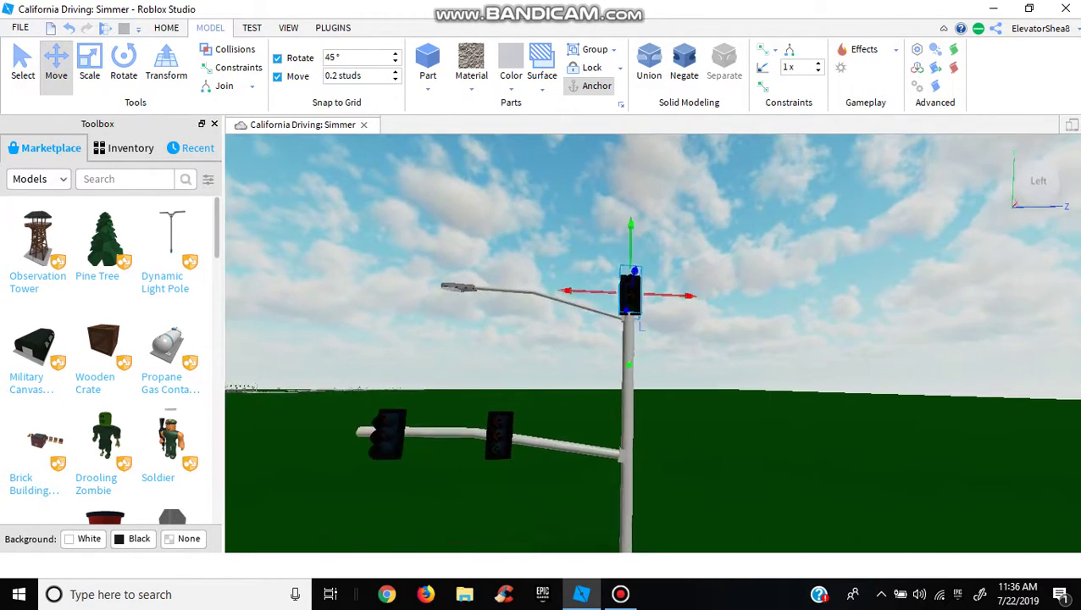
{"action": "key", "text": "f"}
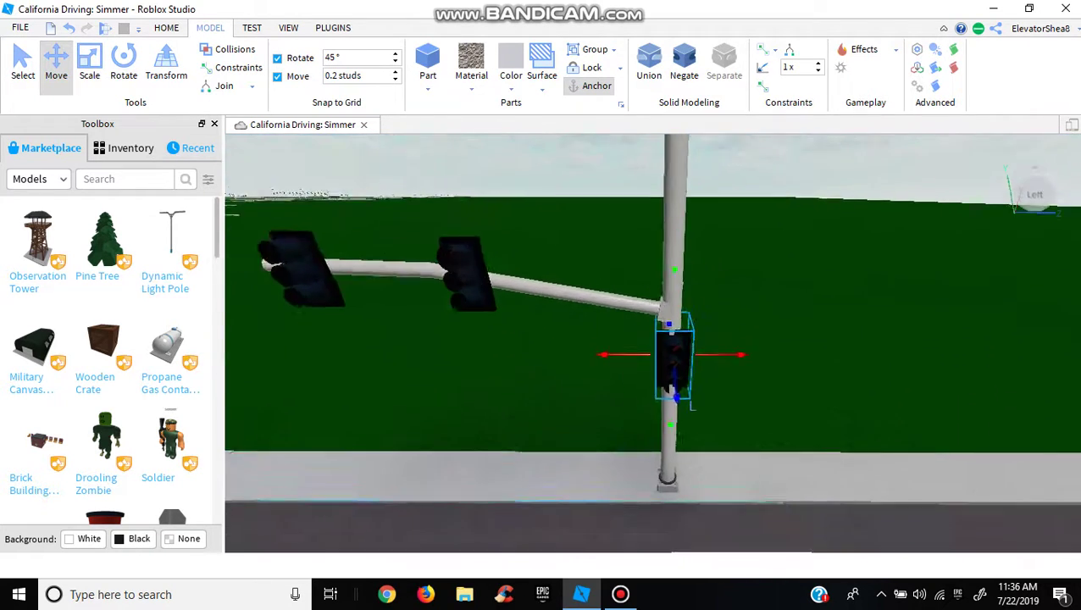
{"action": "key", "text": "w"}
{"action": "key", "text": "w"}
{"action": "key", "text": "a"}
{"action": "right_click_drag", "start_coordinate": [585, 339], "coordinate": [703, 335]}
{"action": "scroll", "coordinate": [653, 343], "scroll_direction": "down", "scroll_amount": 3}
{"action": "right_click_drag", "start_coordinate": [652, 343], "coordinate": [882, 295]}
{"action": "key", "text": "s"}
{"action": "key", "text": "a"}
{"action": "key", "text": "w"}
{"action": "key", "text": "w"}
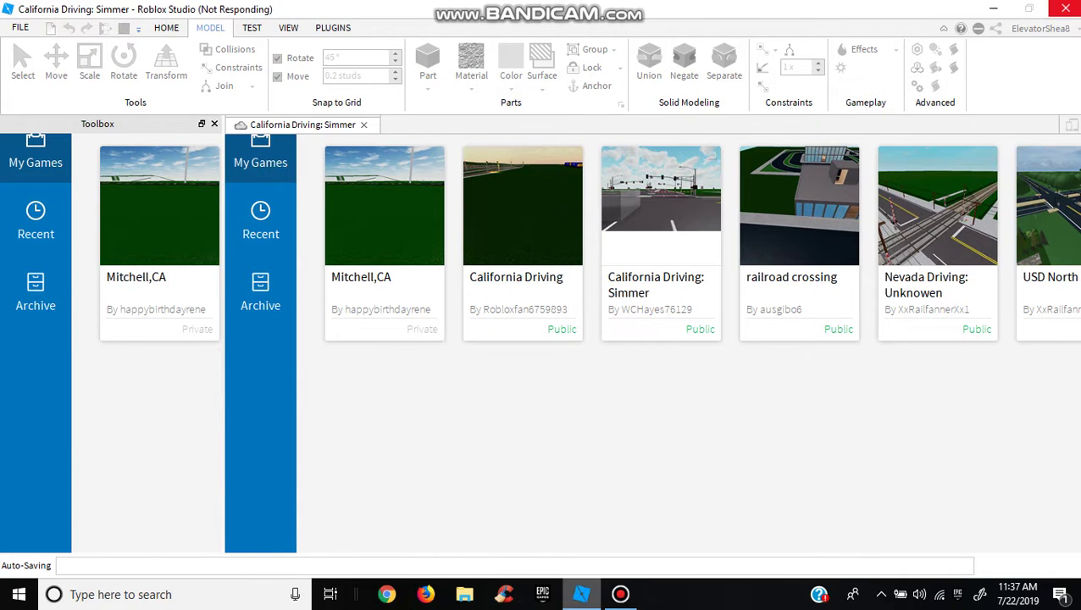
Force the unresponsive Roblox Studio program to close
{"action": "left_click", "coordinate": [581, 595]}
{"action": "key", "text": "super+d"}
{"action": "right_click", "coordinate": [581, 594]}
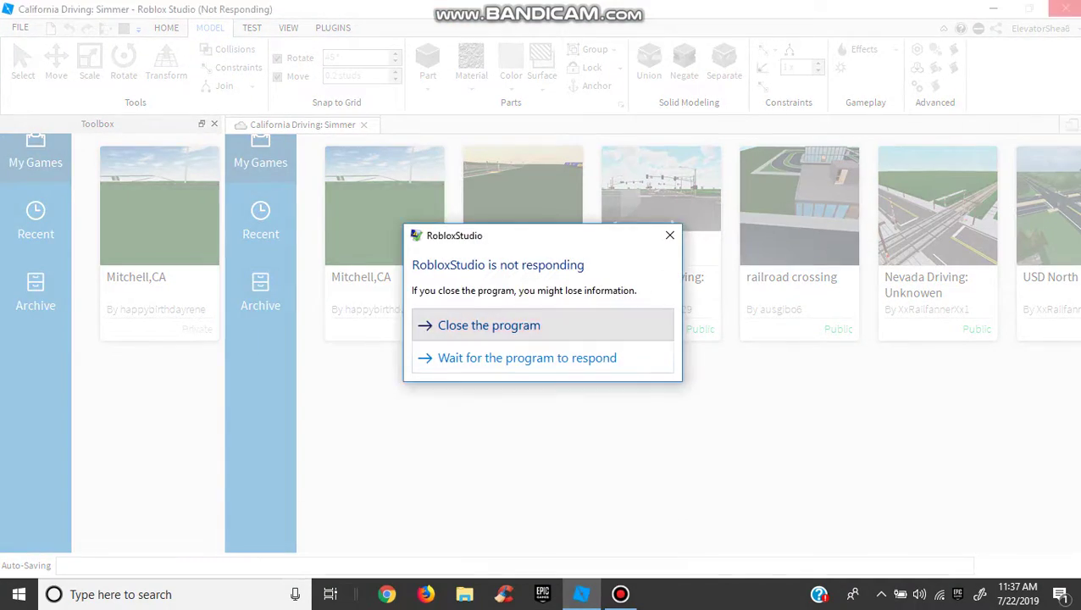
{"action": "left_click", "coordinate": [489, 325]}
Relaunch Roblox Studio and reopen the shared game California Driving: Simmer without loading the auto-recovered file
{"action": "right_click", "coordinate": [581, 594]}
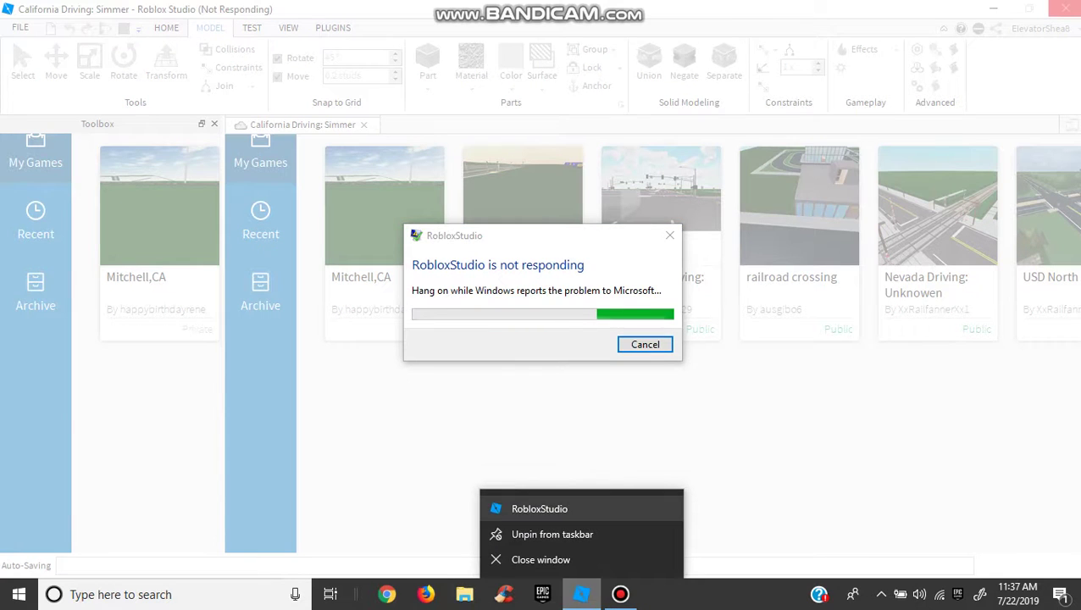
{"action": "left_click", "coordinate": [543, 509]}
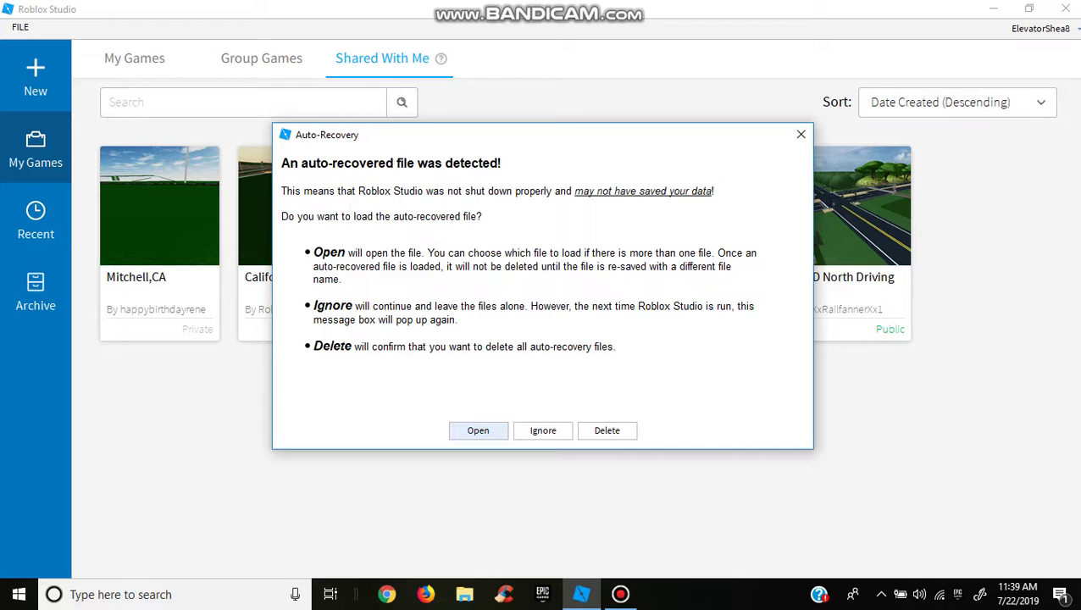
{"action": "left_click", "coordinate": [801, 134]}
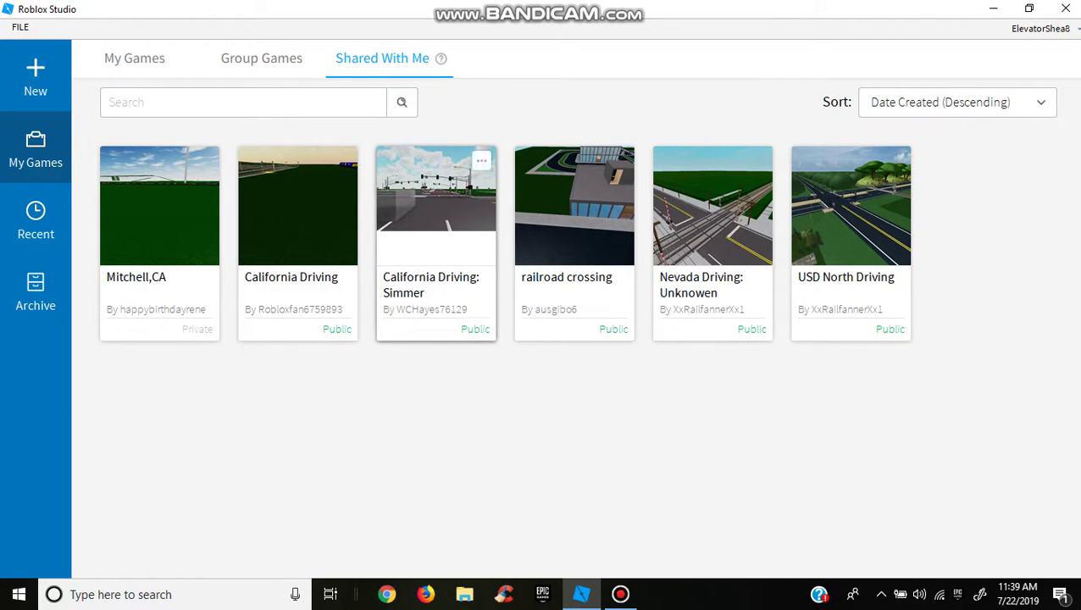
{"action": "left_click", "coordinate": [436, 203]}
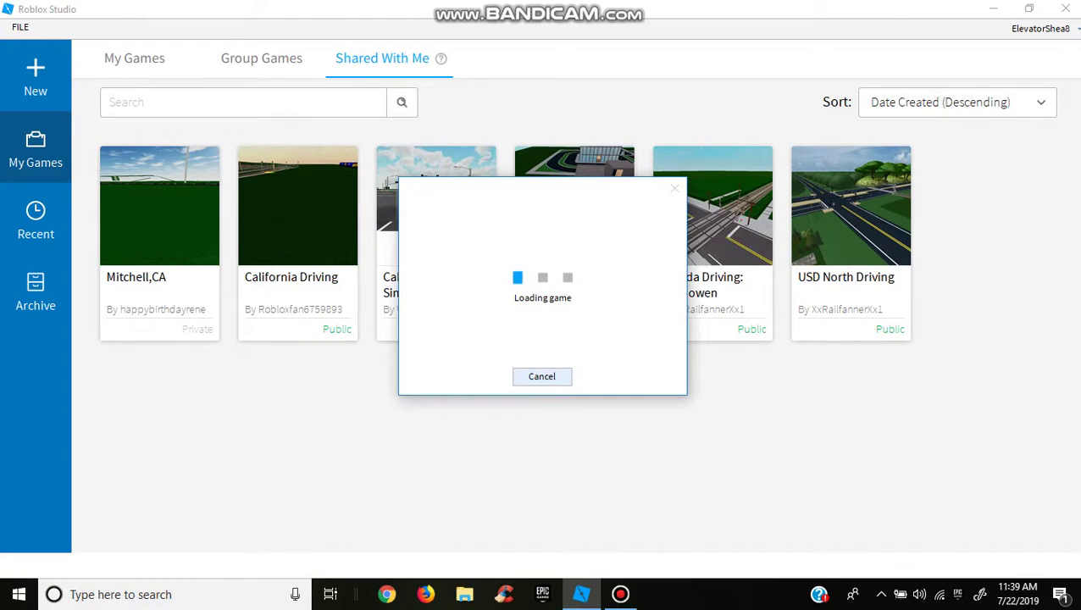